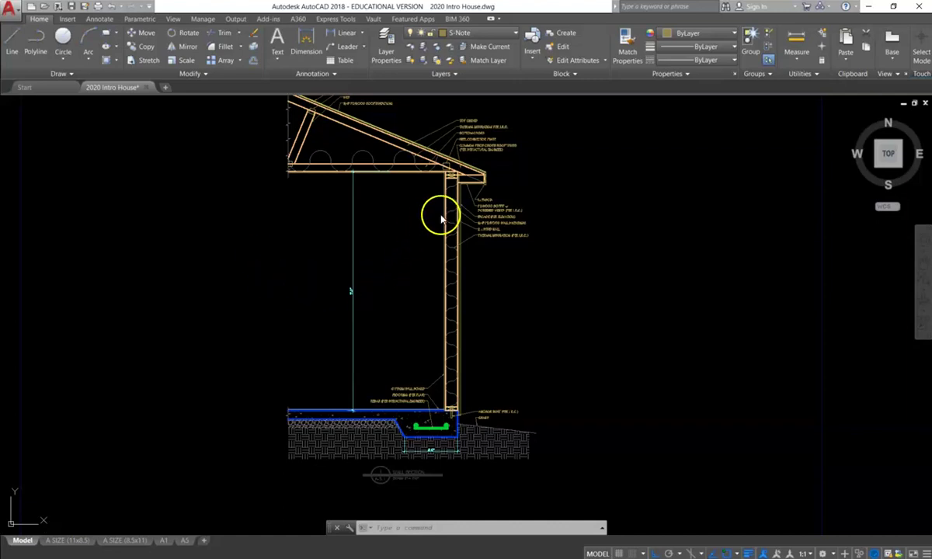
# Examine the wall section from the roof truss and eave notes down to the footing, its dimension and the title mark
pyautogui.scroll(4, 495, 184)
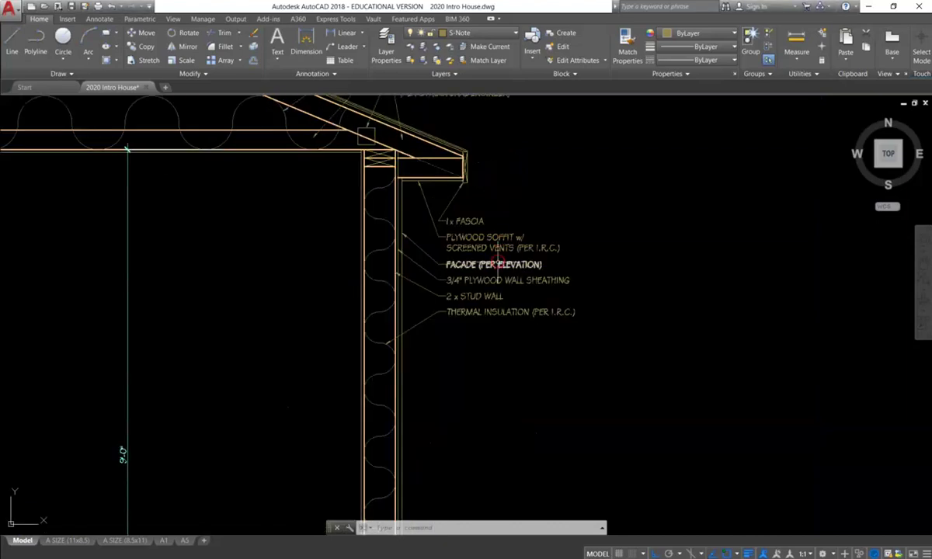
pyautogui.moveTo(470, 243)
pyautogui.mouseDown(button='middle')
pyautogui.moveTo(498, 275)
pyautogui.moveTo(503, 350)
pyautogui.moveTo(495, 308)
pyautogui.moveTo(534, 317)
pyautogui.mouseUp(button='middle')
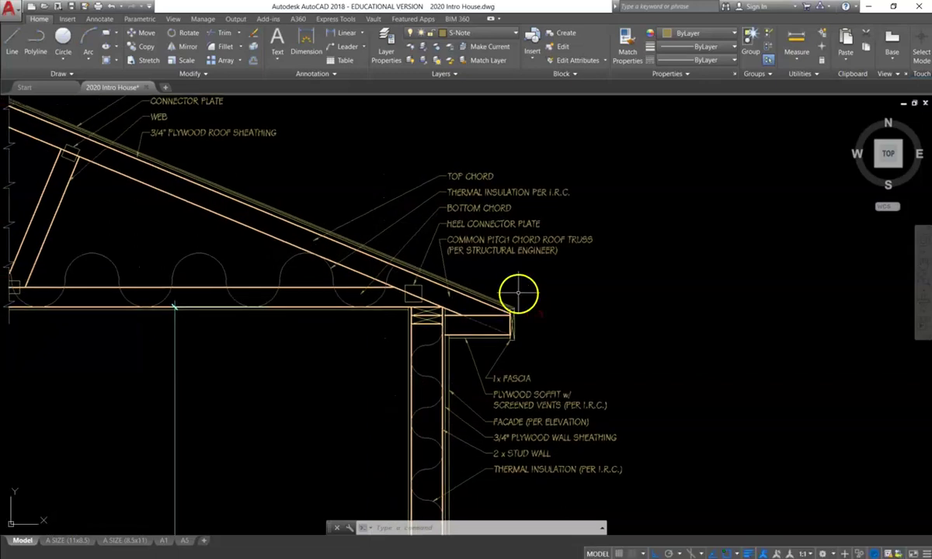
pyautogui.moveTo(515, 285)
pyautogui.mouseDown(button='middle')
pyautogui.moveTo(597, 304)
pyautogui.moveTo(530, 301)
pyautogui.mouseUp(button='middle')
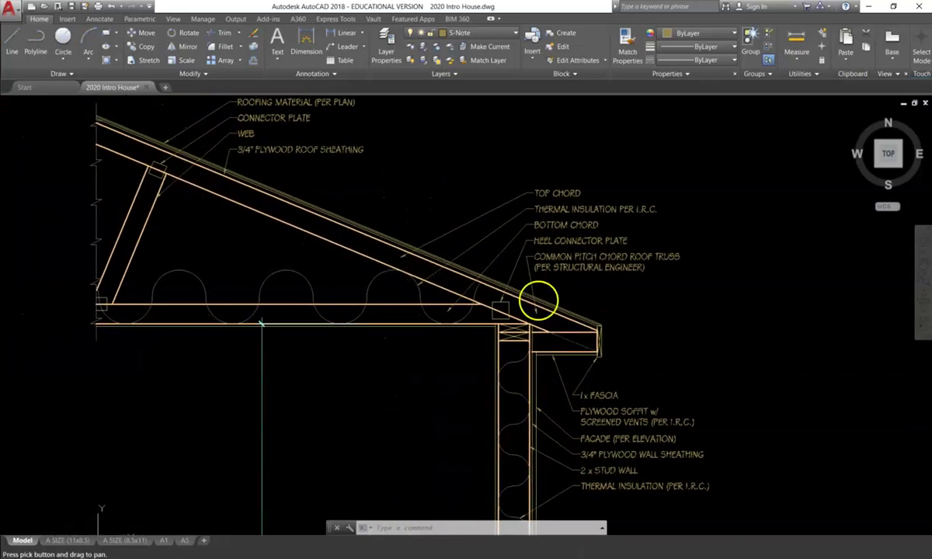
pyautogui.scroll(-4, 530, 302)
pyautogui.moveTo(485, 323); pyautogui.dragTo(453, 276, button='middle')
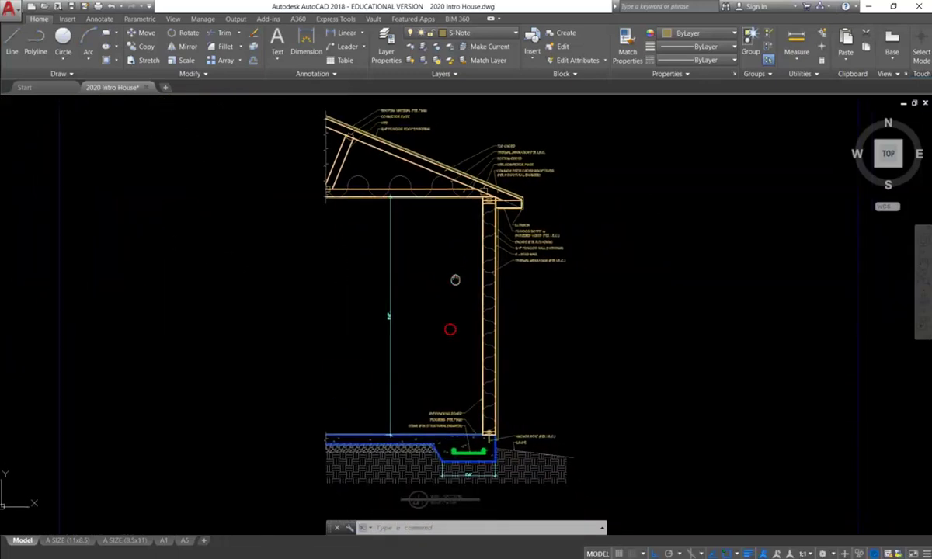
pyautogui.scroll(2, 424, 359)
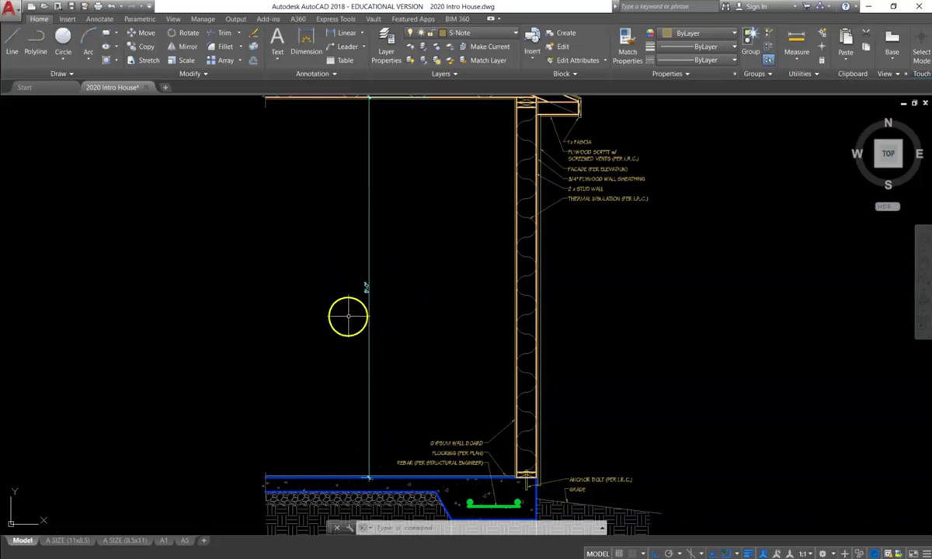
pyautogui.moveTo(473, 379); pyautogui.dragTo(460, 272, button='middle')
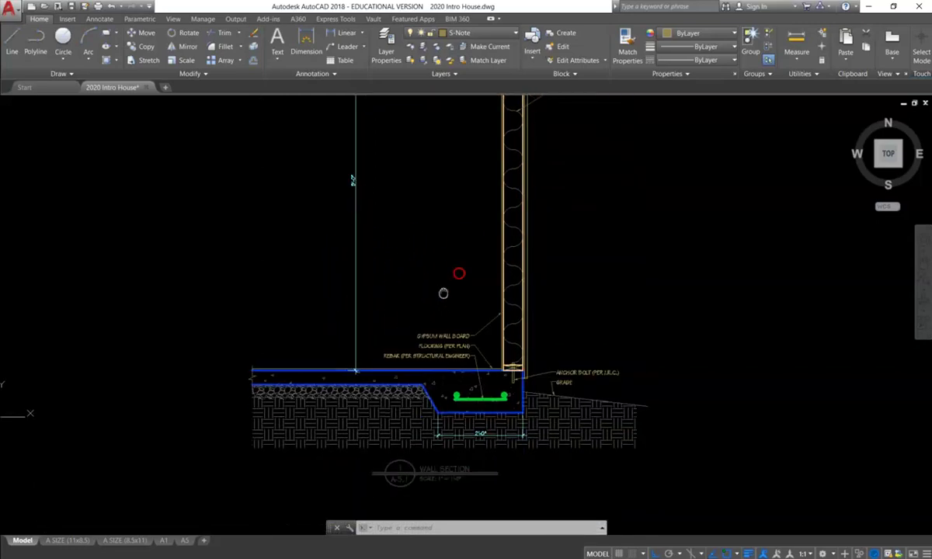
pyautogui.scroll(6, 480, 452)
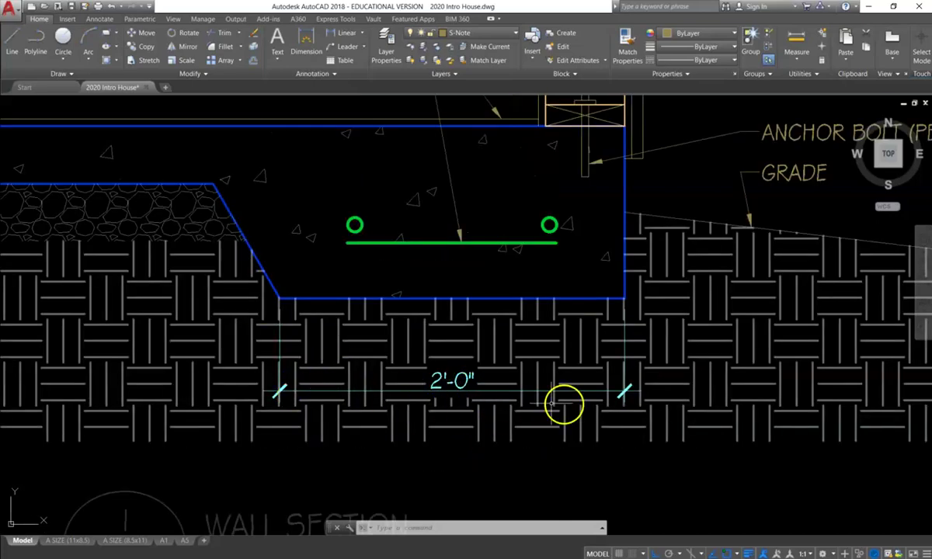
pyautogui.moveTo(652, 398)
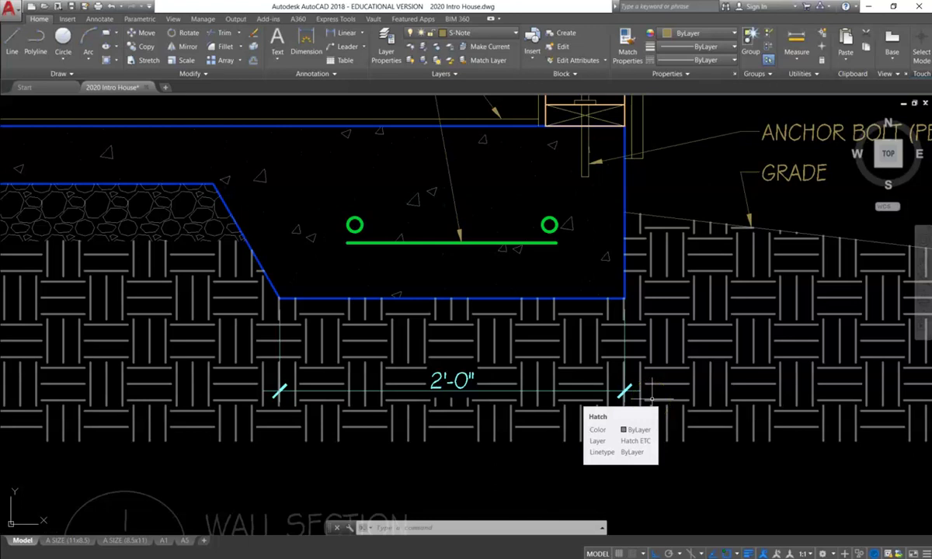
pyautogui.scroll(-4, 551, 429)
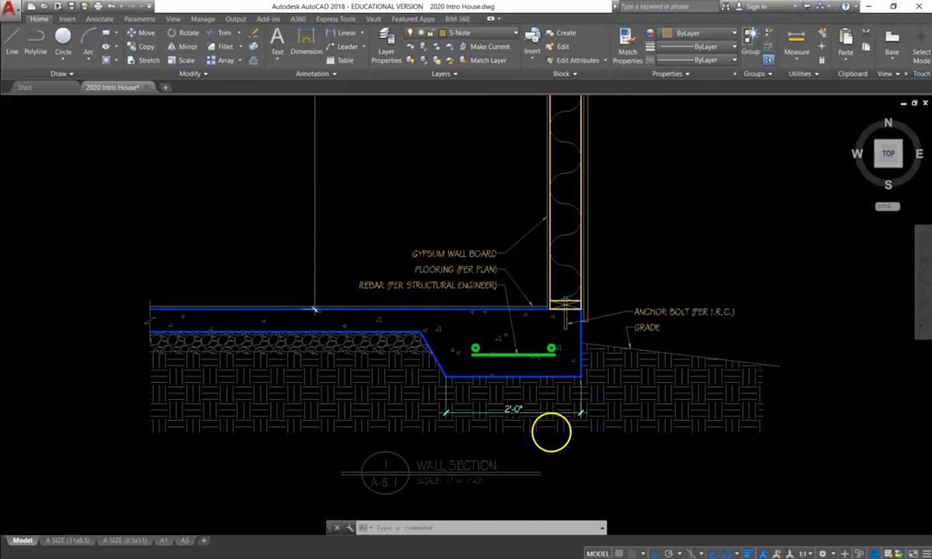
pyautogui.scroll(-2, 551, 431)
pyautogui.moveTo(597, 506)
pyautogui.mouseDown(button='middle')
pyautogui.moveTo(580, 451)
pyautogui.moveTo(507, 442)
pyautogui.moveTo(512, 422)
pyautogui.moveTo(497, 416)
pyautogui.mouseUp(button='middle')
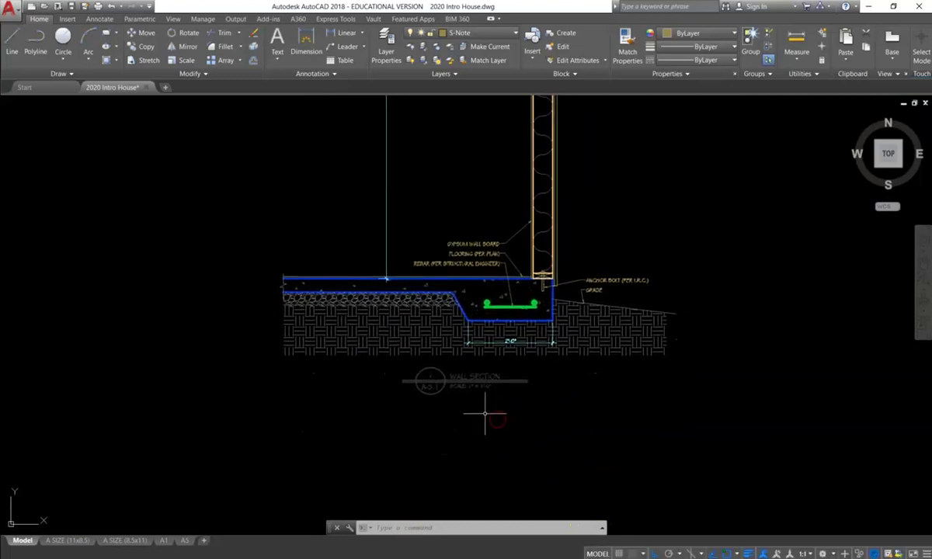
pyautogui.scroll(2, 485, 412)
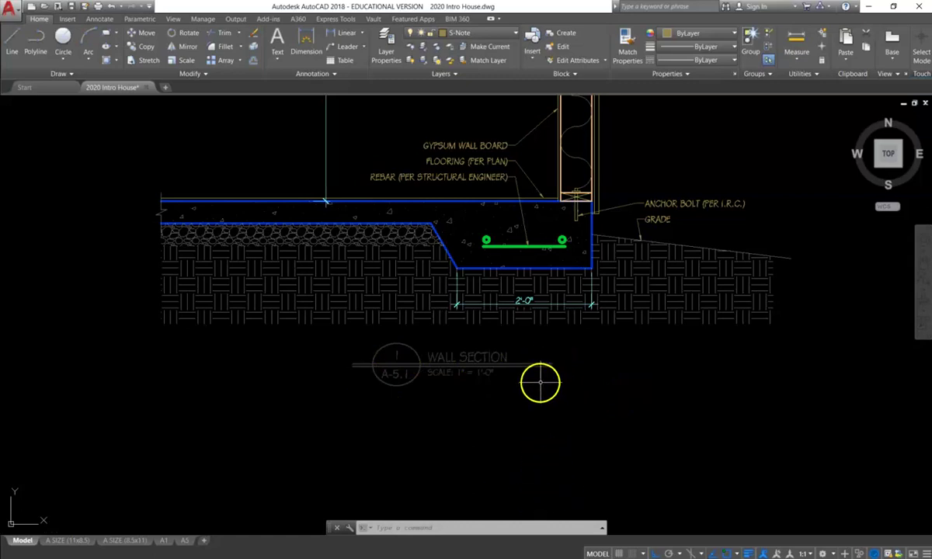
# Copy the First Floor Plan title mark horizontally across to below the wall section
pyautogui.scroll(-4, 503, 400)
pyautogui.write('co')
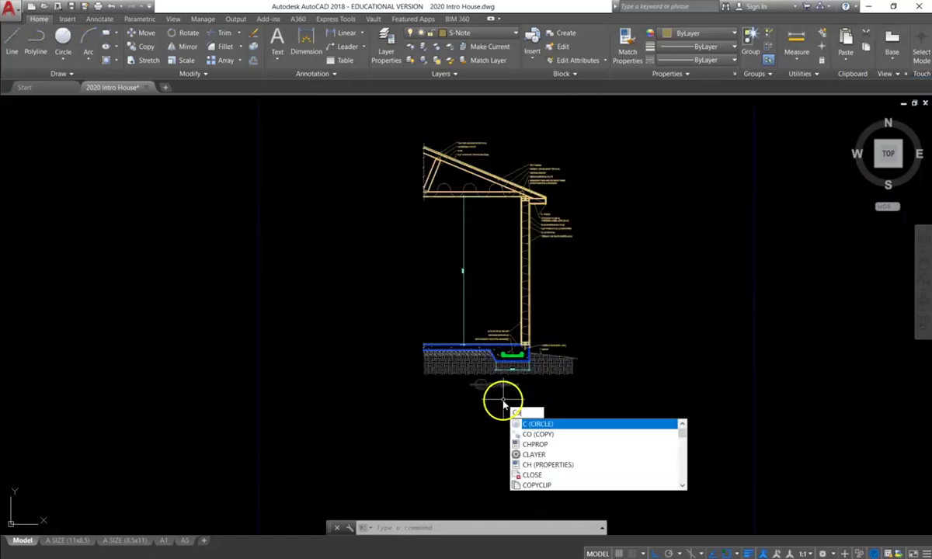
pyautogui.press('Return')
pyautogui.scroll(-6, 503, 402)
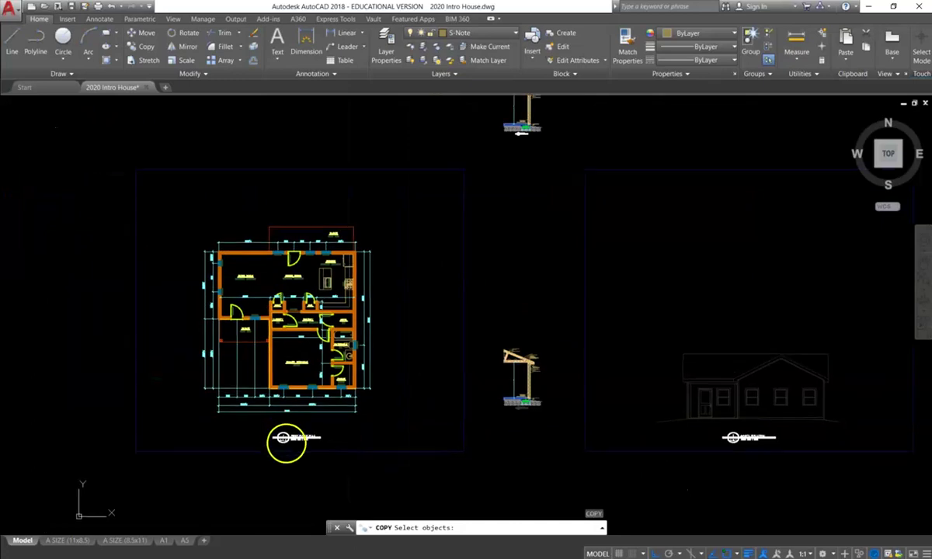
pyautogui.scroll(4, 285, 439)
pyautogui.click(371, 455)
pyautogui.click(229, 399)
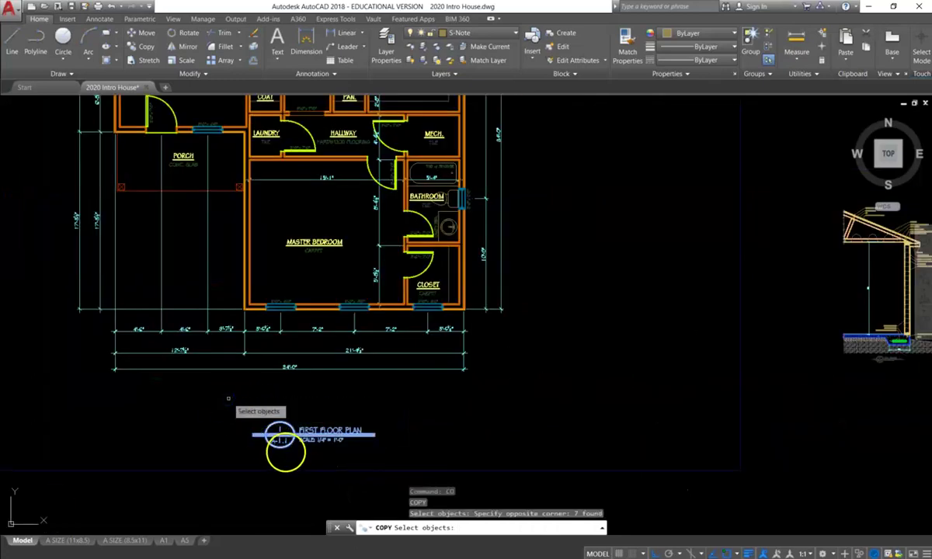
pyautogui.press('Return')
pyautogui.click(280, 447)
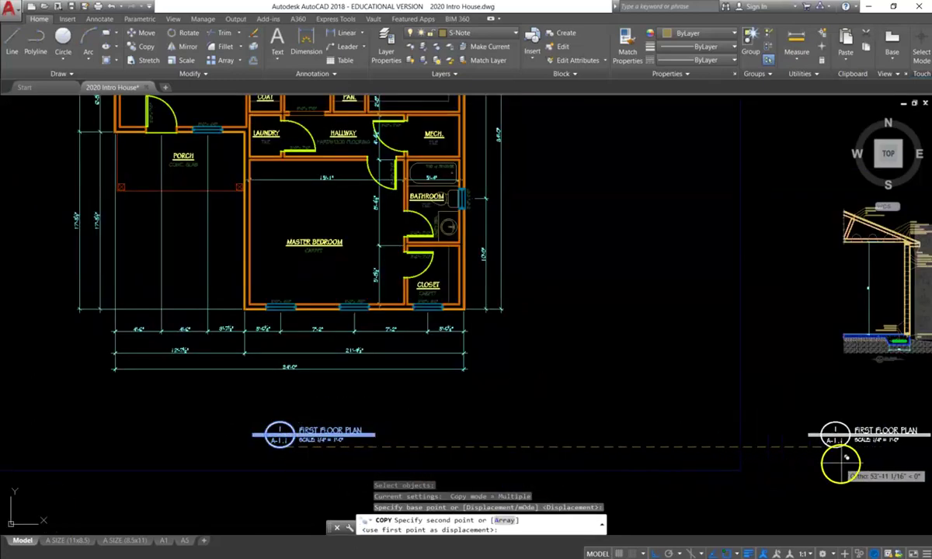
pyautogui.moveTo(843, 444); pyautogui.dragTo(543, 458, button='middle')
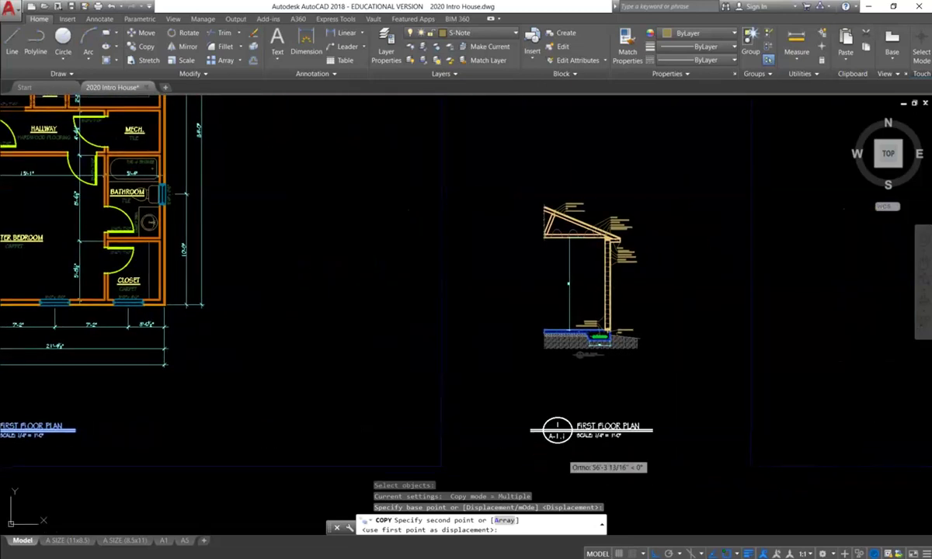
pyautogui.click(568, 449)
pyautogui.press('Return')
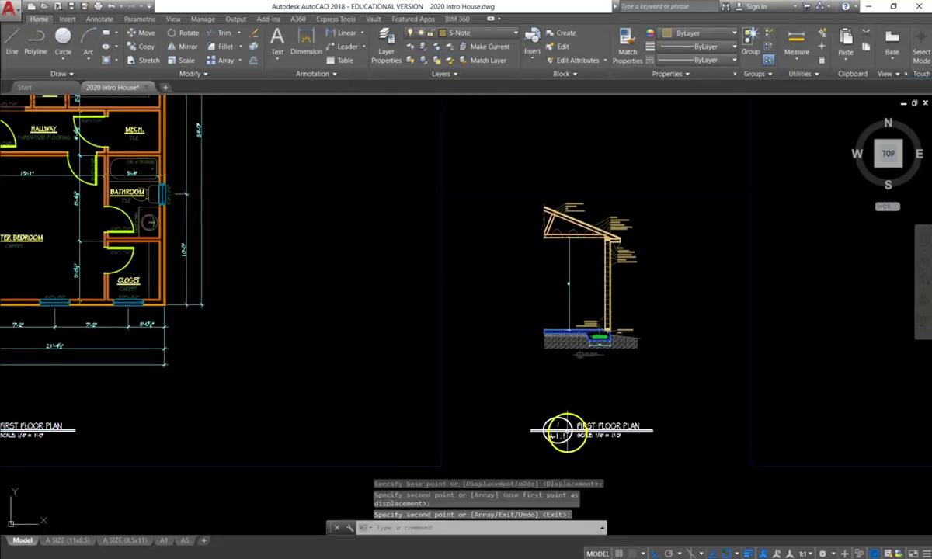
pyautogui.press('Escape')
pyautogui.press('Escape')
# Change the sheet number in the copied title mark's circle to A-5.1
pyautogui.scroll(4, 557, 432)
pyautogui.scroll(1, 556, 431)
pyautogui.moveTo(545, 390); pyautogui.dragTo(448, 233, button='middle')
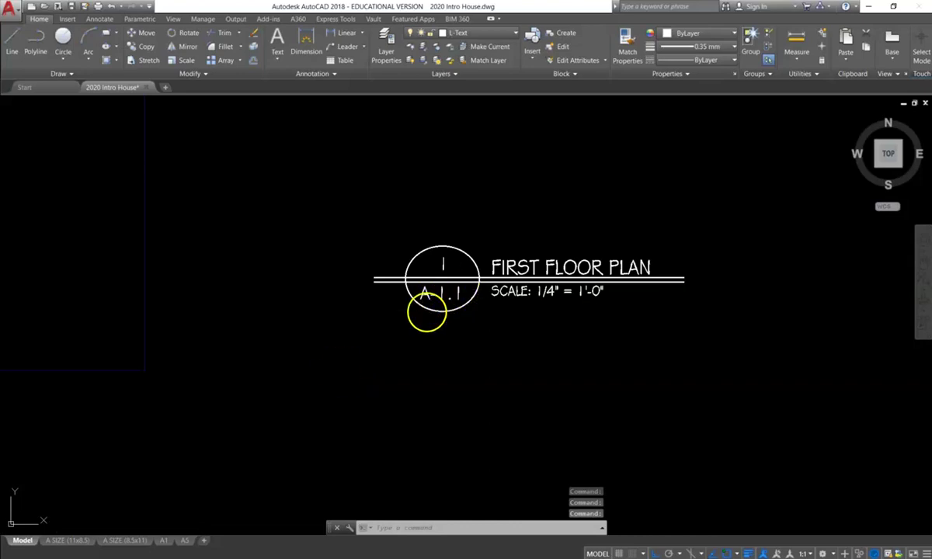
pyautogui.doubleClick(439, 299)
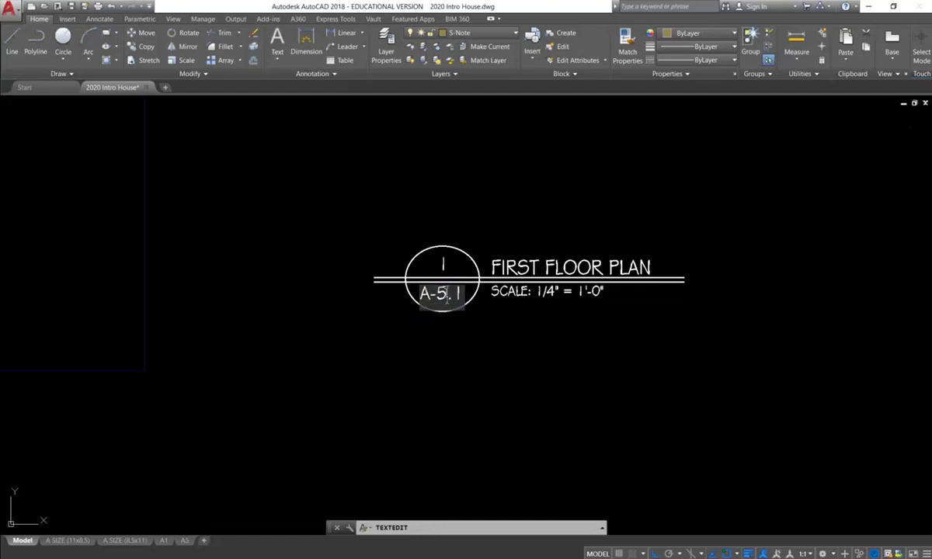
pyautogui.click(582, 264)
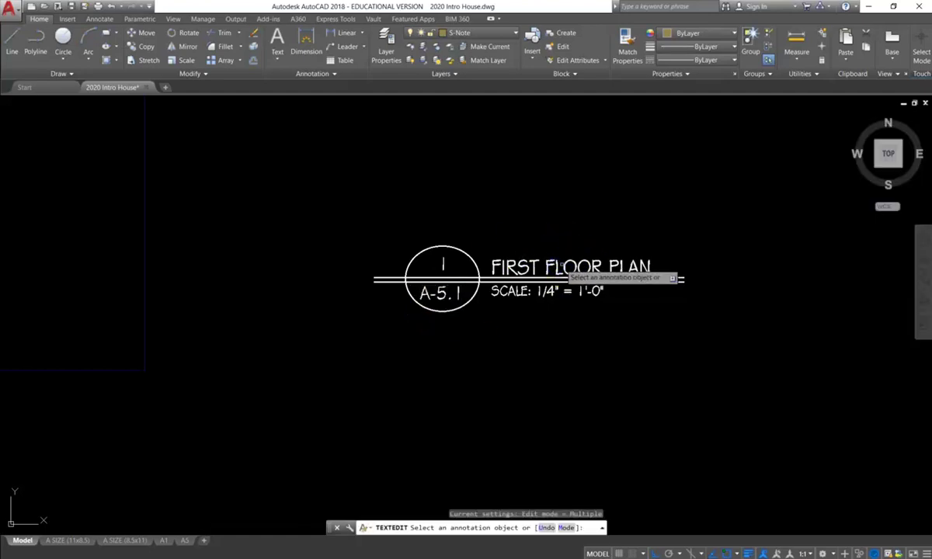
# Rename the copied drawing title as WALL SECTION
pyautogui.click(548, 265)
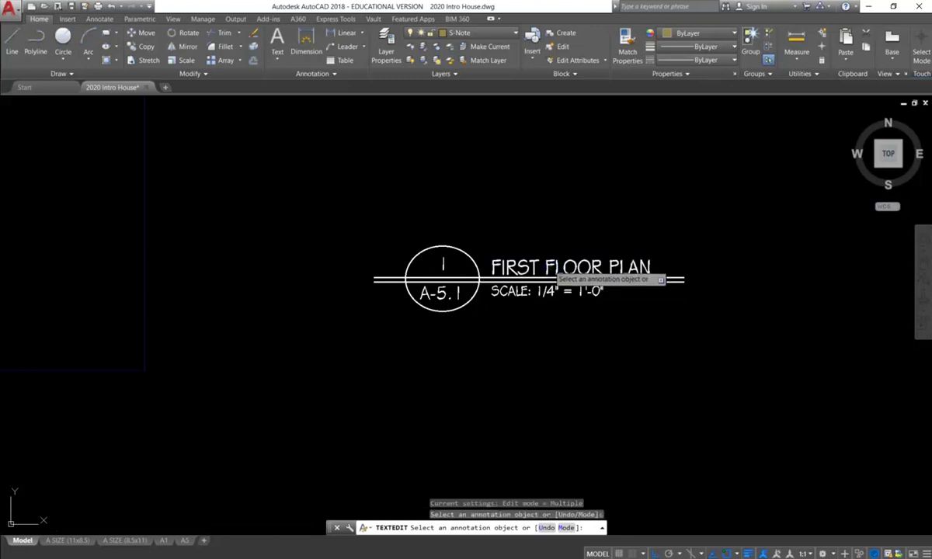
pyautogui.click(550, 266)
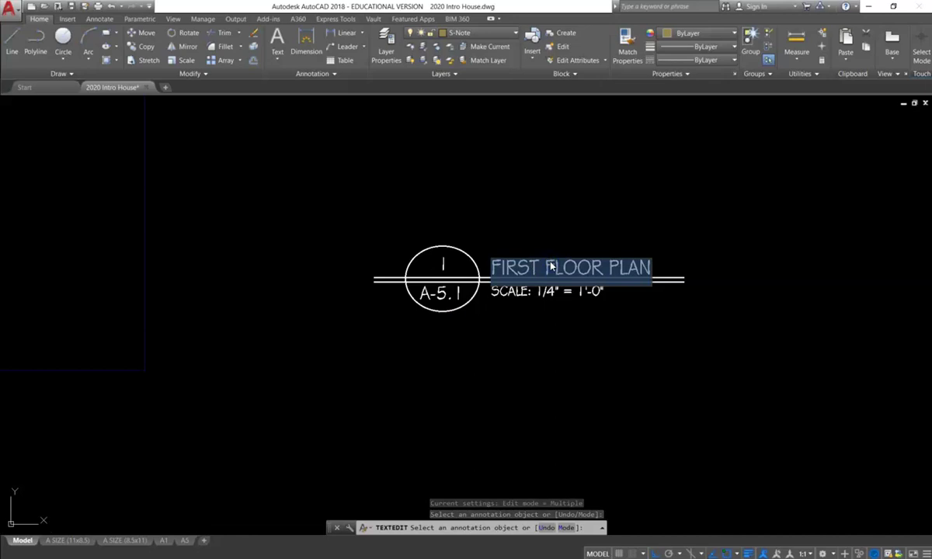
pyautogui.write('WALL SECTION')
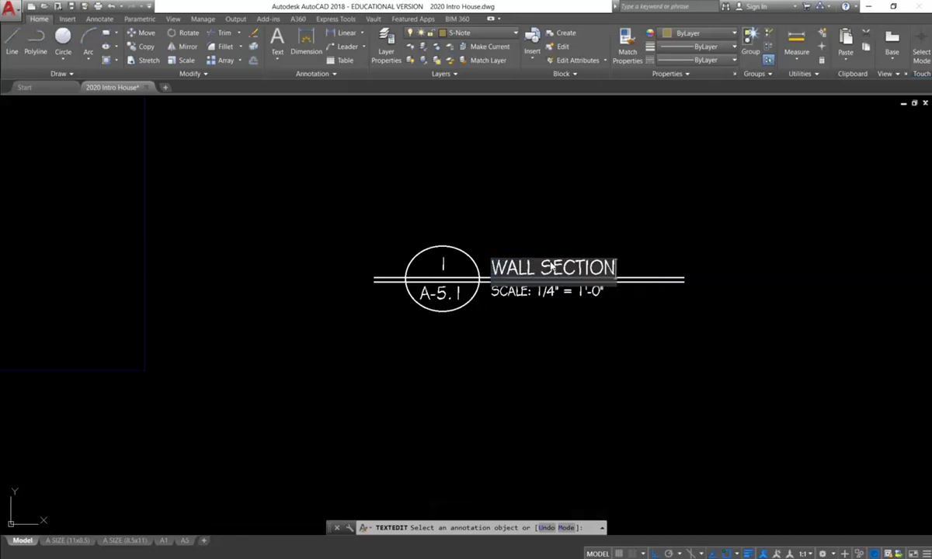
pyautogui.click(624, 316)
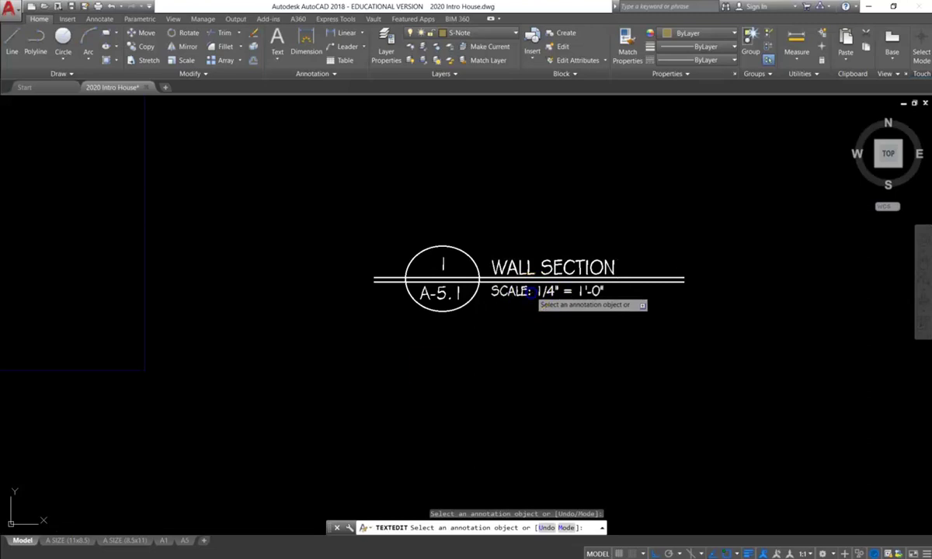
# Set the scale note under the Wall Section title to SCALE: 1" = 1'-0" and finish text editing
pyautogui.click(530, 291)
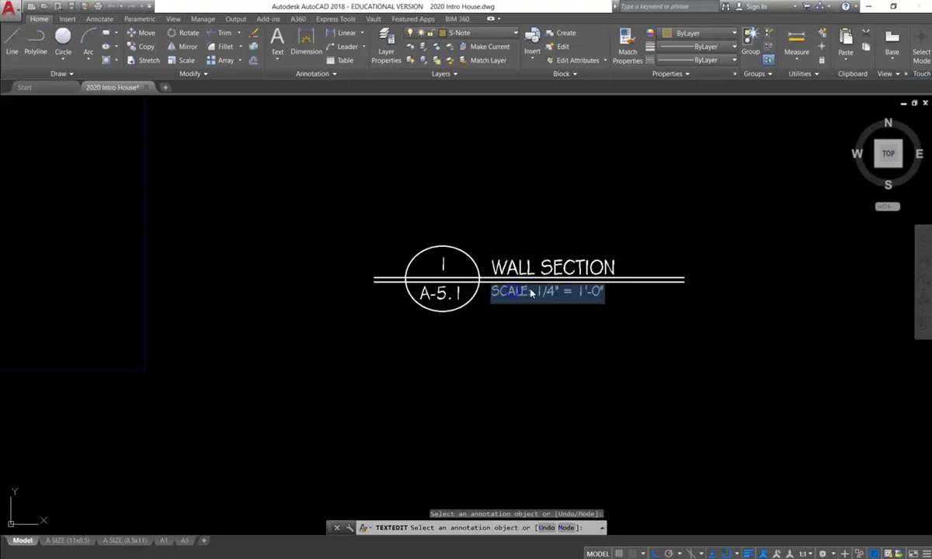
pyautogui.press('BackSpace')
pyautogui.press('BackSpace')
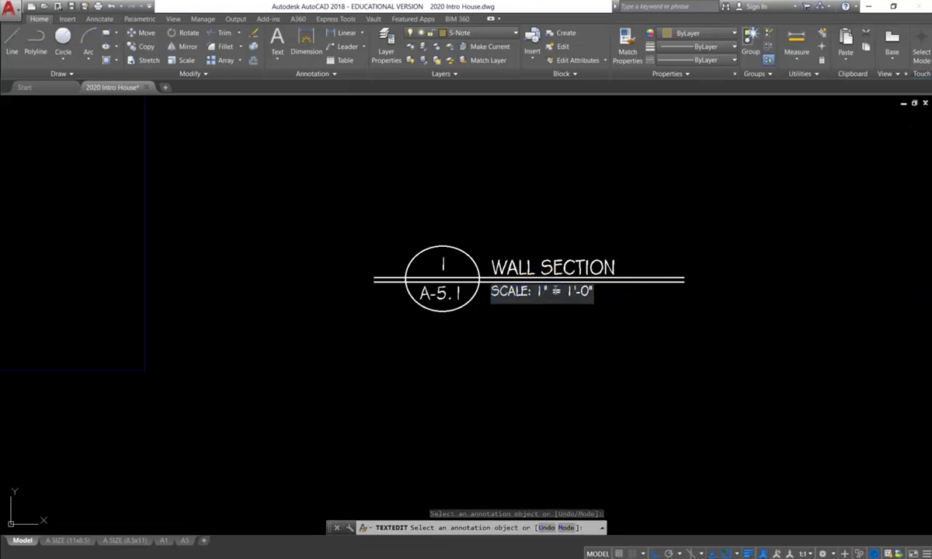
pyautogui.click(472, 447)
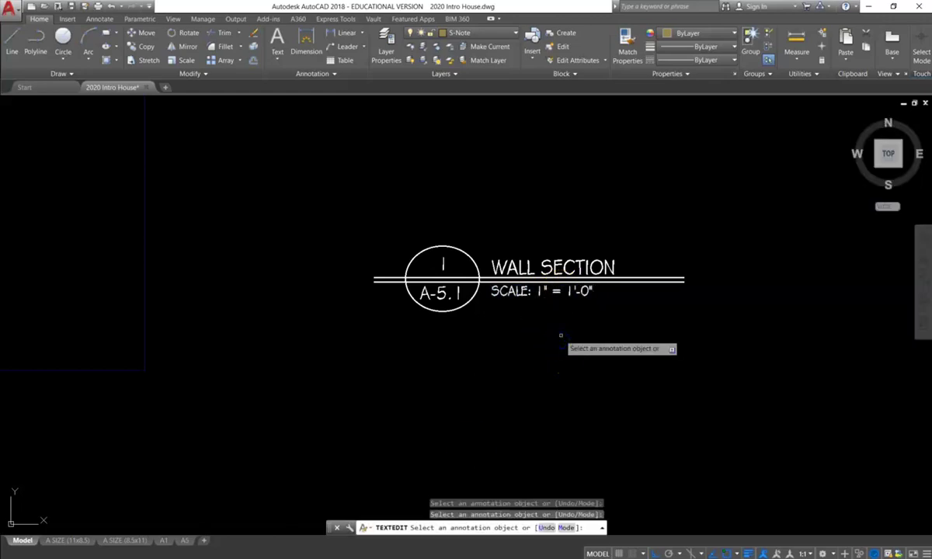
pyautogui.press('Escape')
# Scale the whole new Wall Section title mark by a factor of .5 from a base point just below it
pyautogui.scroll(-4, 560, 336)
pyautogui.scroll(2, 548, 326)
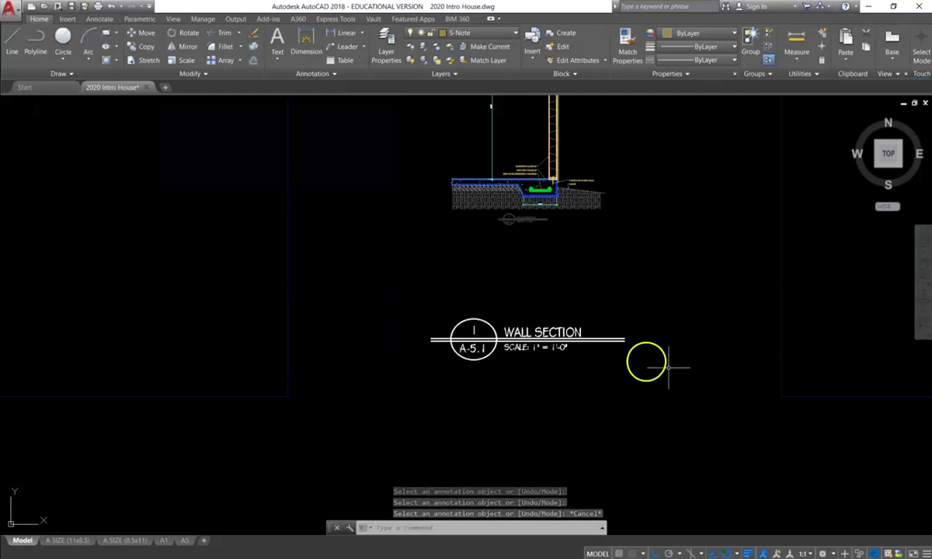
pyautogui.write('sc')
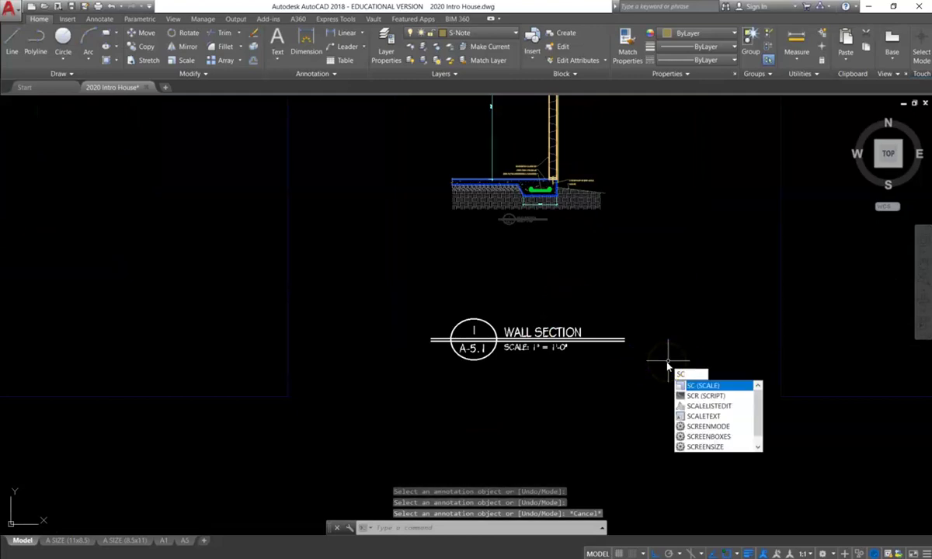
pyautogui.press('Return')
pyautogui.click(660, 401)
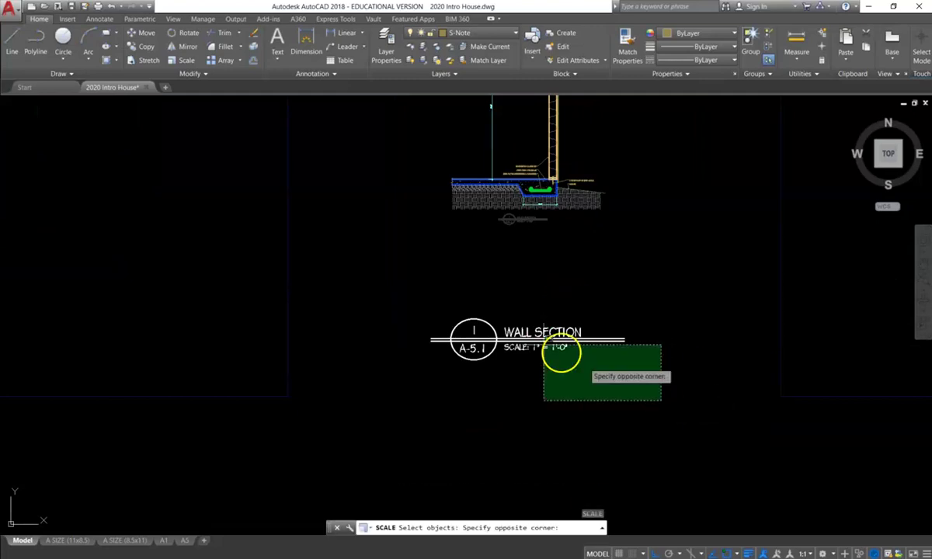
pyautogui.click(408, 293)
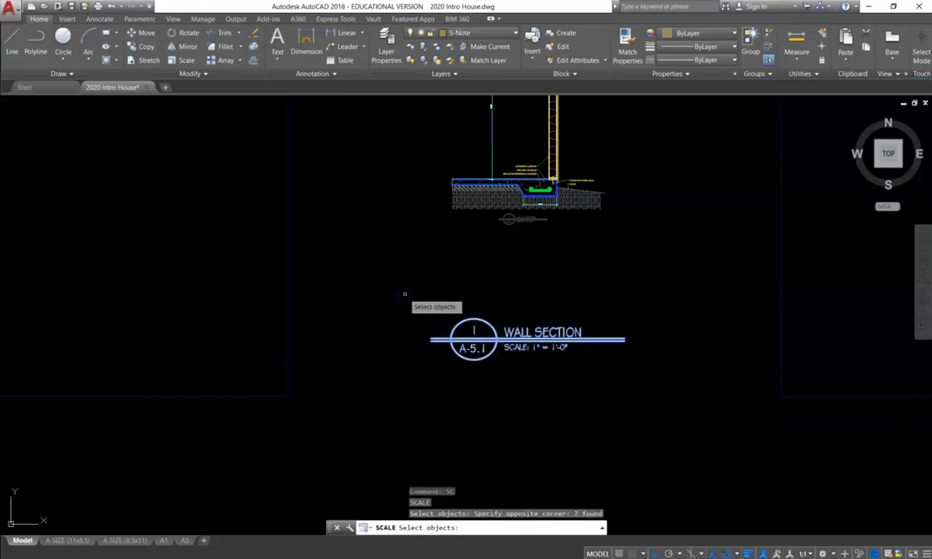
pyautogui.press('Return')
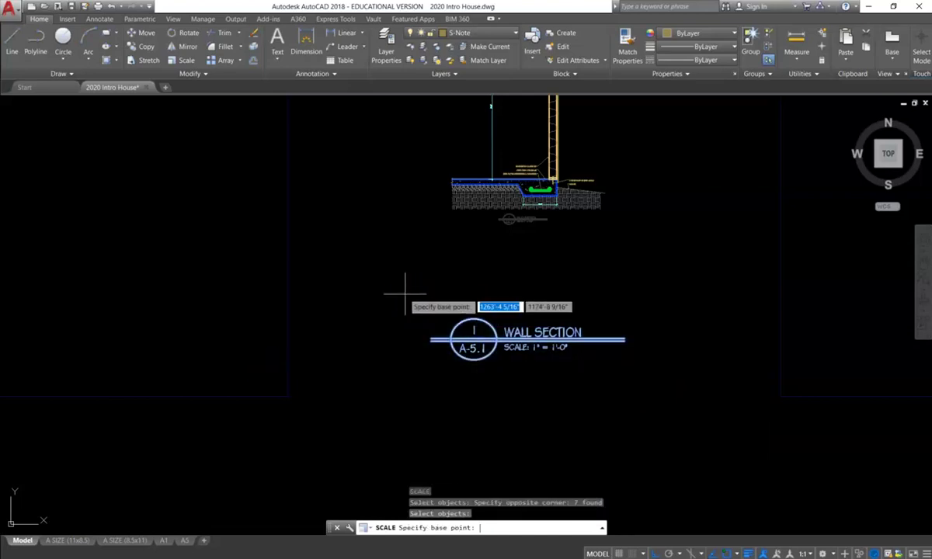
pyautogui.click(522, 368)
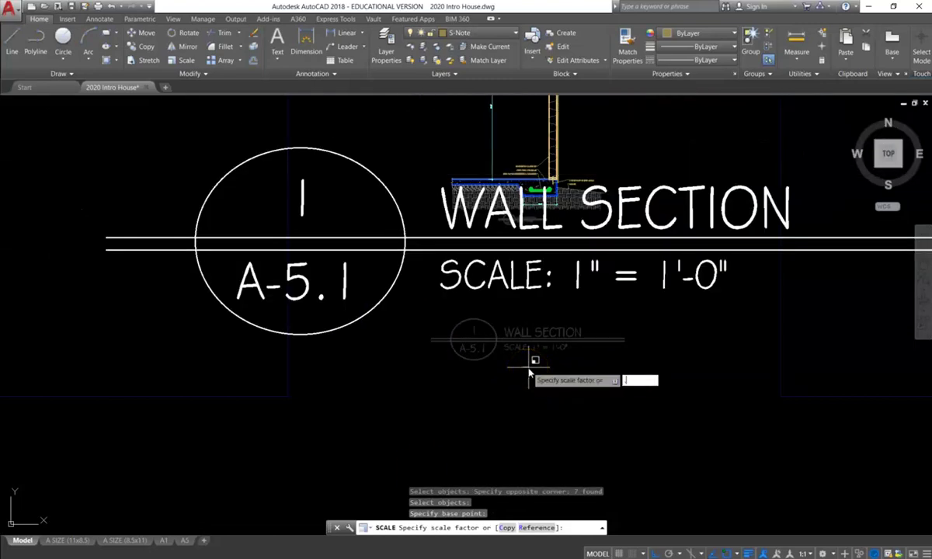
pyautogui.write('.5')
pyautogui.press('Return')
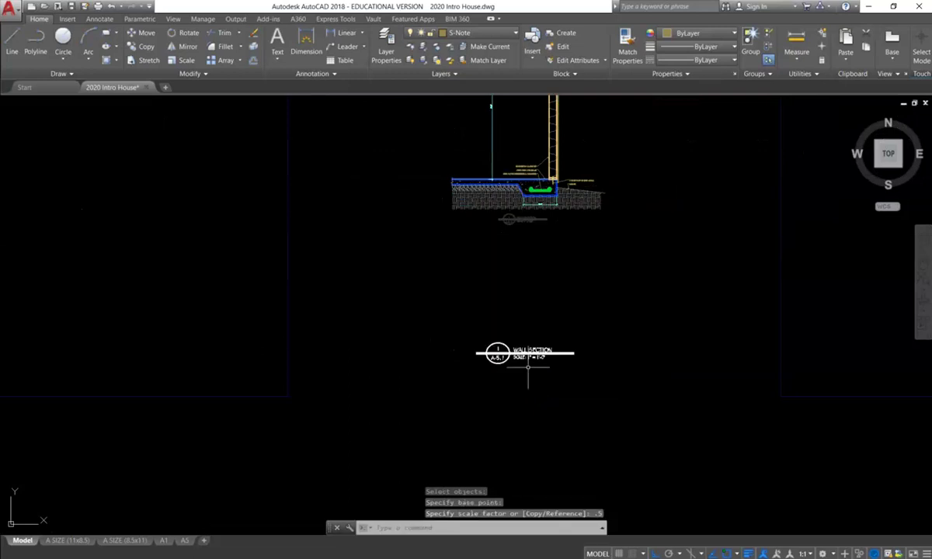
pyautogui.scroll(4, 519, 354)
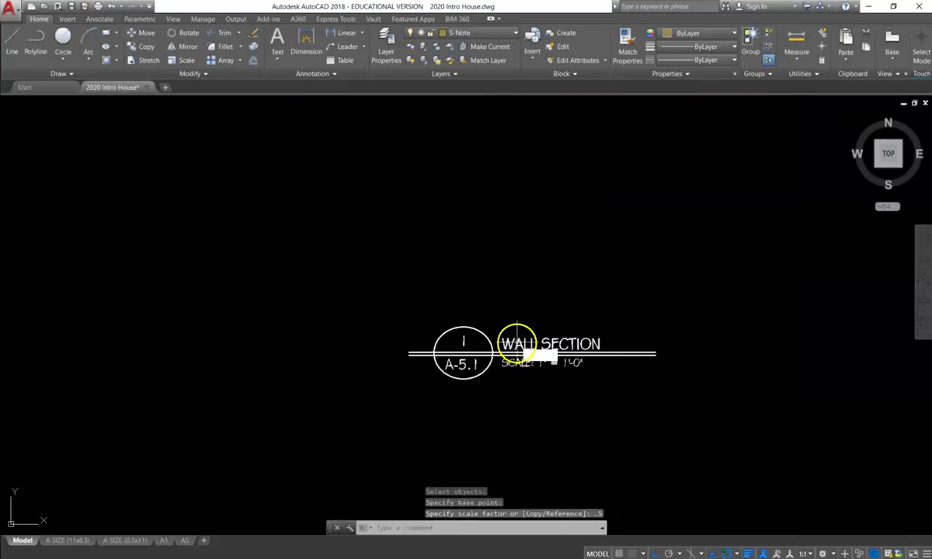
# Move the whole Wall Section title mark straight up to just below the faded reference mark under the wall section
pyautogui.write('m')
pyautogui.press('Return')
pyautogui.click(572, 404)
pyautogui.click(364, 247)
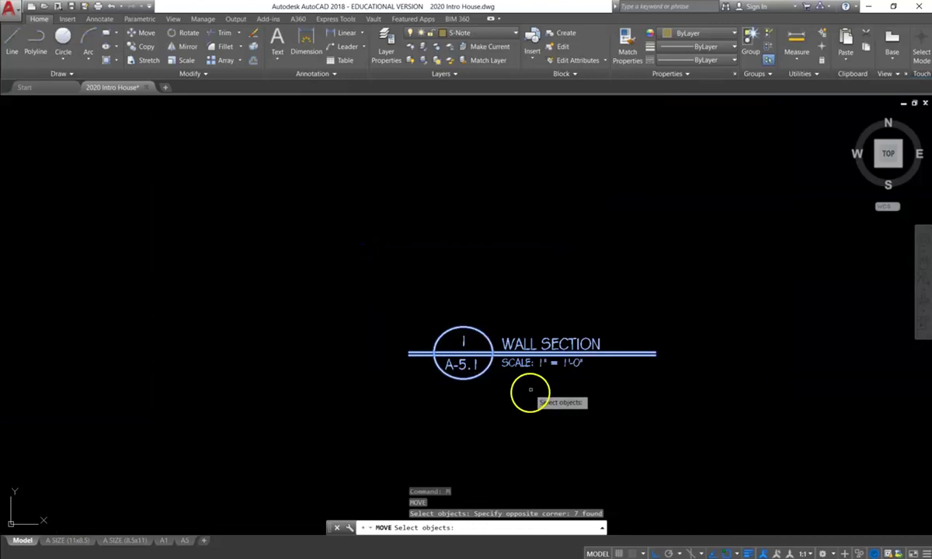
pyautogui.press('Return')
pyautogui.click(533, 377)
pyautogui.scroll(-2, 524, 403)
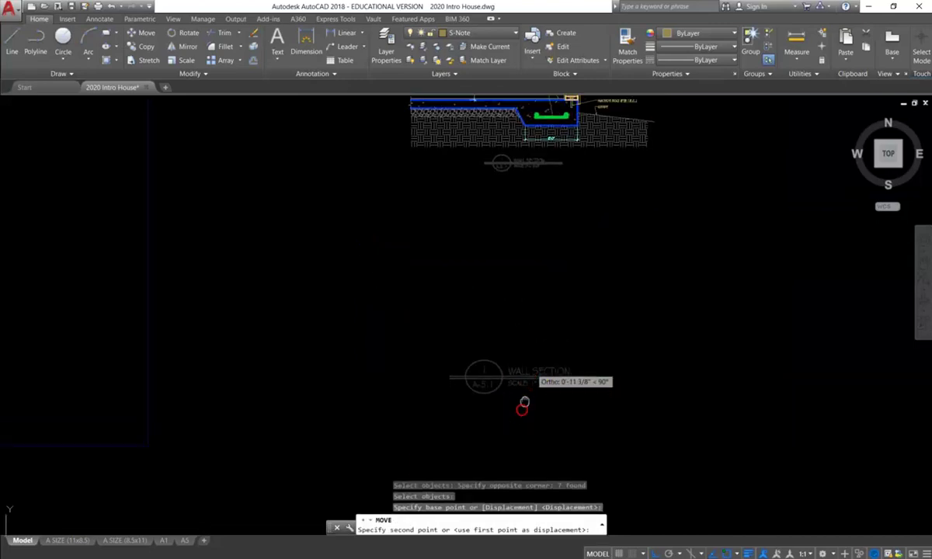
pyautogui.moveTo(524, 402); pyautogui.dragTo(517, 430, button='middle')
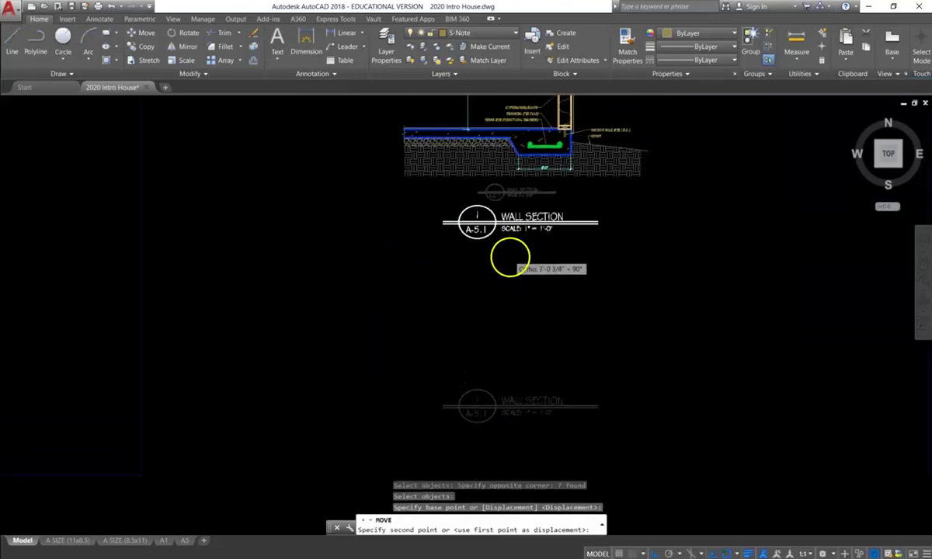
pyautogui.scroll(2, 509, 256)
pyautogui.click(510, 267)
pyautogui.press('Escape')
pyautogui.press('Escape')
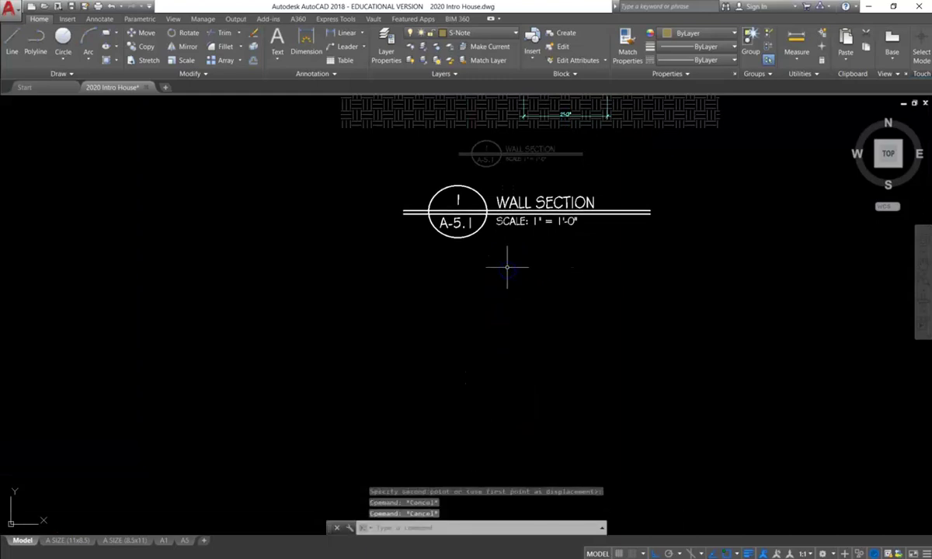
# Scale the Wall Section title mark by a further factor of .5 from a base point on its double line
pyautogui.write('sc')
pyautogui.press('Return')
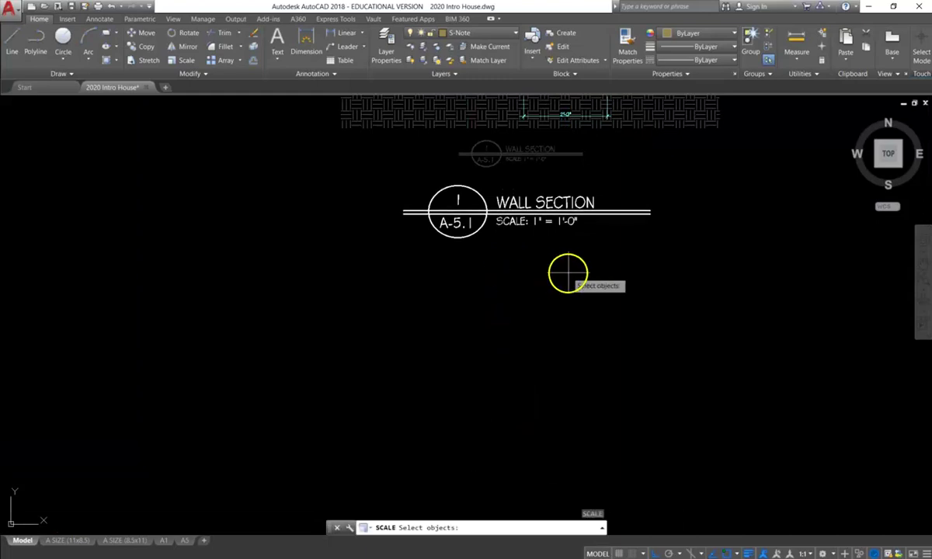
pyautogui.click(569, 272)
pyautogui.click(382, 179)
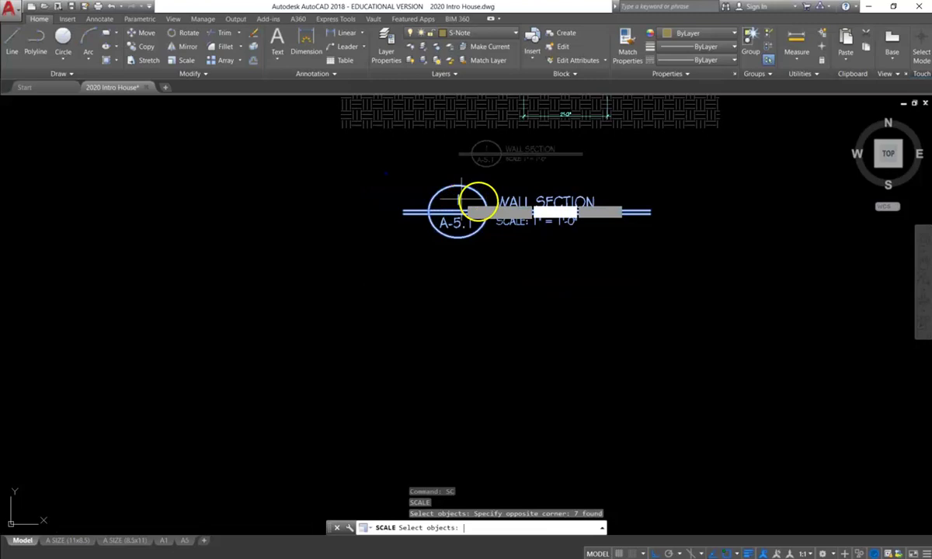
pyautogui.press('Return')
pyautogui.click(510, 218)
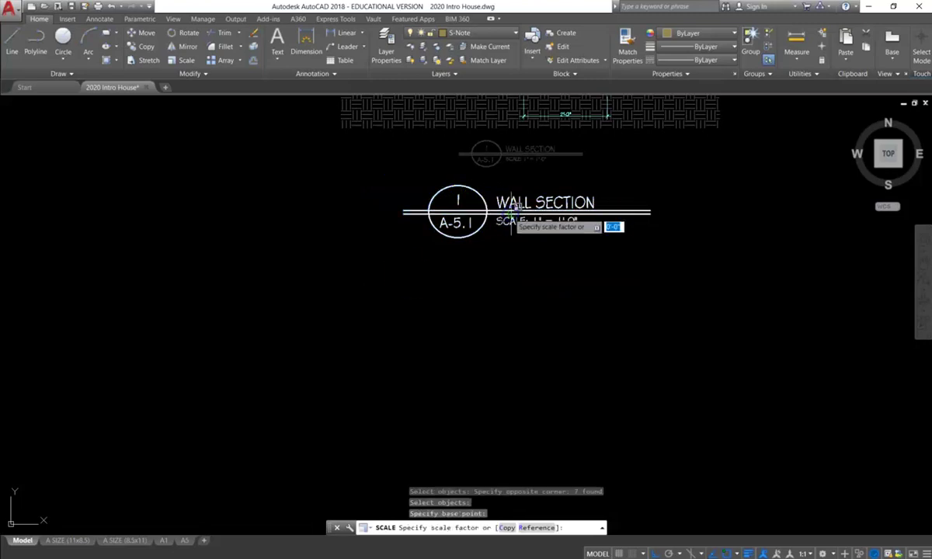
pyautogui.write('.5')
pyautogui.press('Return')
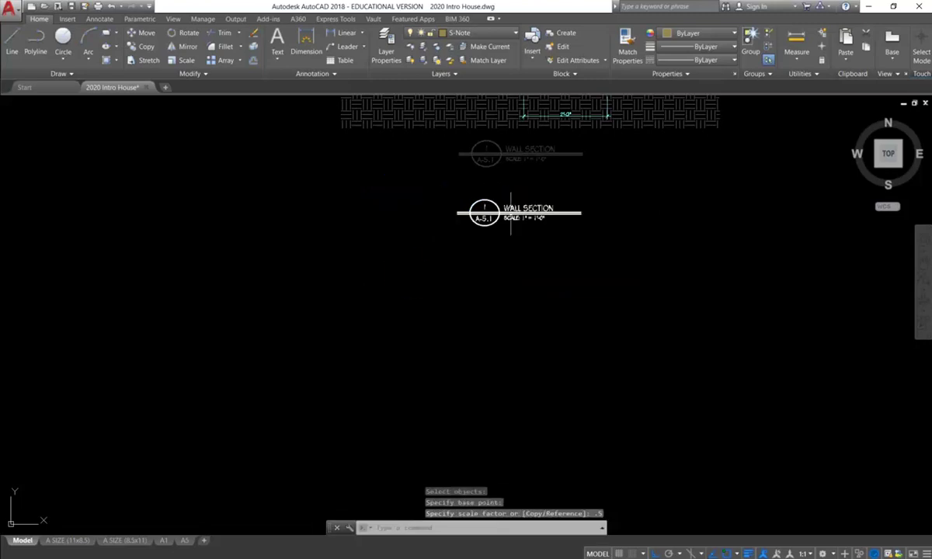
# Move the reduced Wall Section title mark up onto the faded reference mark directly beneath the wall section
pyautogui.write('m')
pyautogui.press('Return')
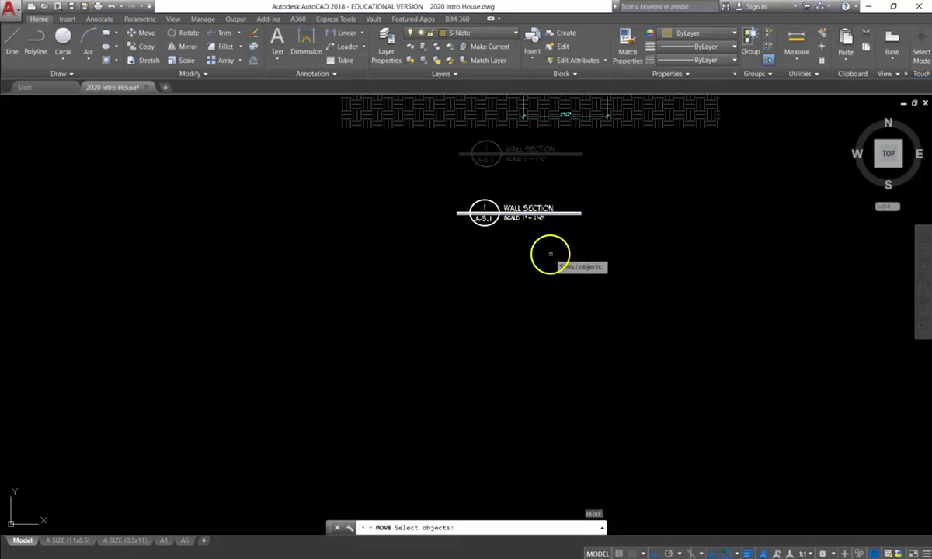
pyautogui.click(551, 253)
pyautogui.click(455, 184)
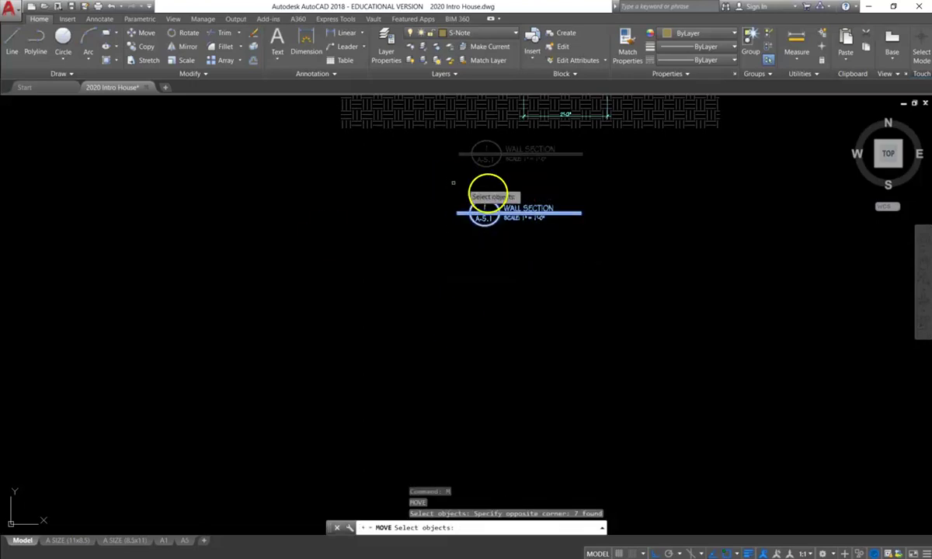
pyautogui.press('Return')
pyautogui.click(519, 213)
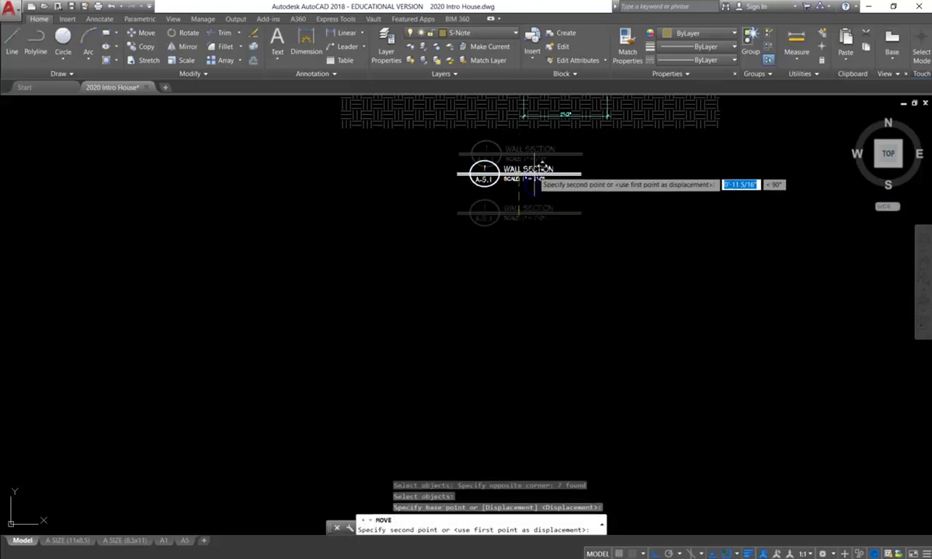
pyautogui.click(519, 157)
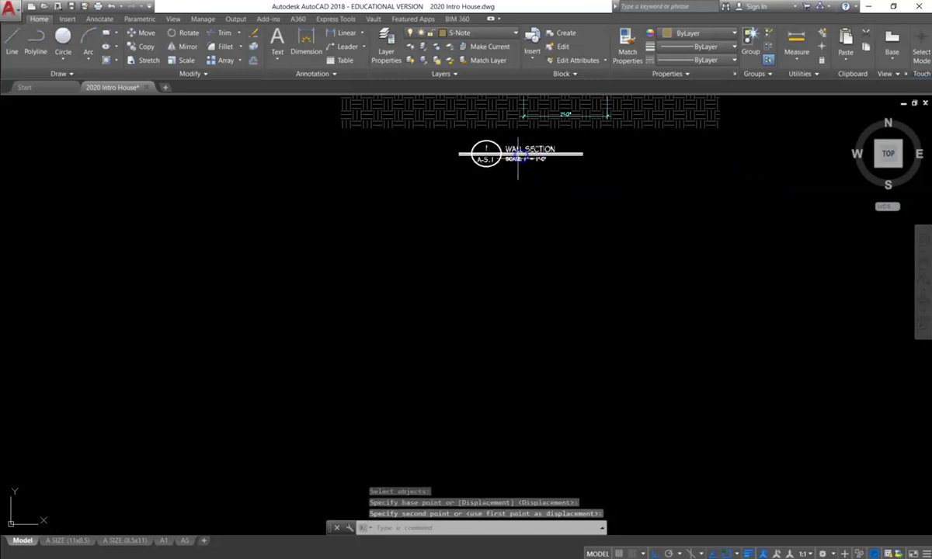
pyautogui.press('Escape')
pyautogui.press('Escape')
# Switch from model space to the A5 sheet layout showing the wall section
pyautogui.scroll(-5, 546, 224)
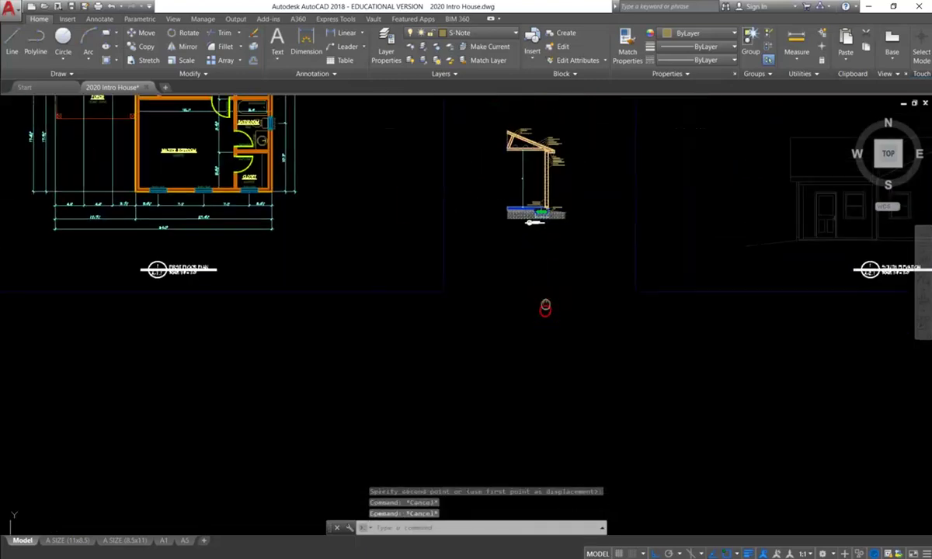
pyautogui.scroll(2, 545, 310)
pyautogui.scroll(-4, 575, 322)
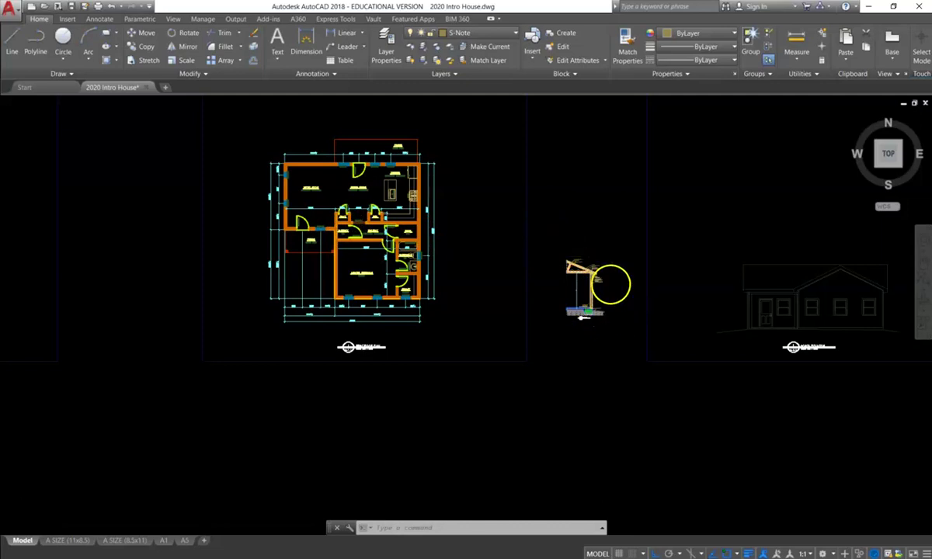
pyautogui.scroll(6, 606, 285)
pyautogui.moveTo(603, 316); pyautogui.dragTo(572, 319, button='middle')
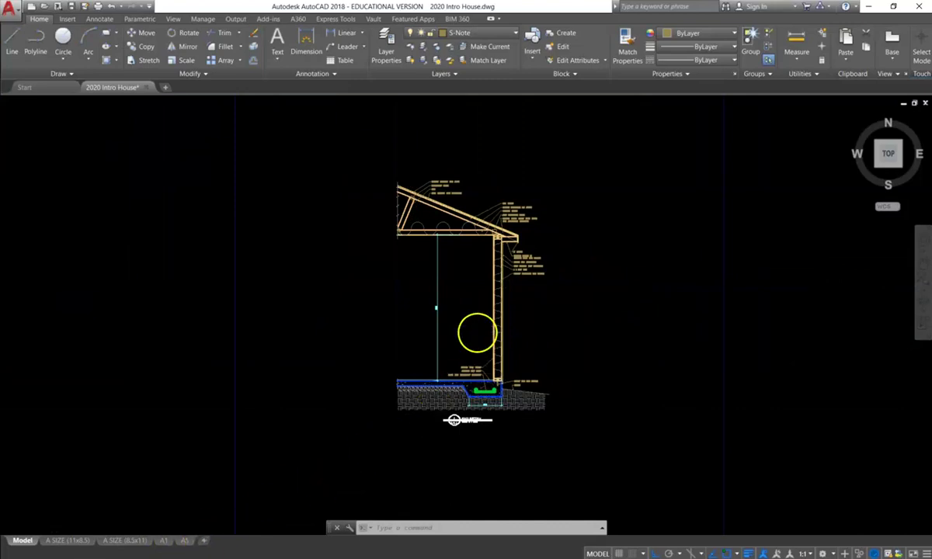
pyautogui.scroll(3, 475, 332)
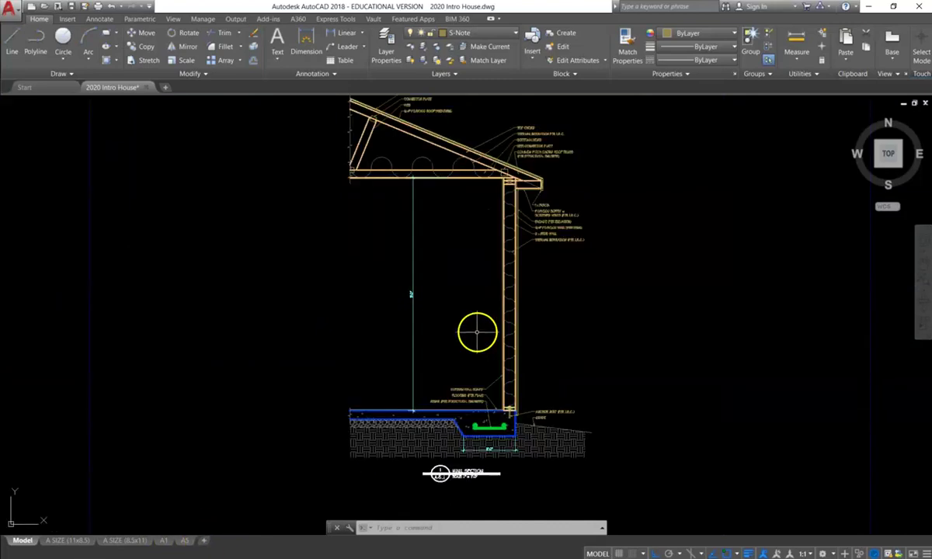
pyautogui.click(185, 540)
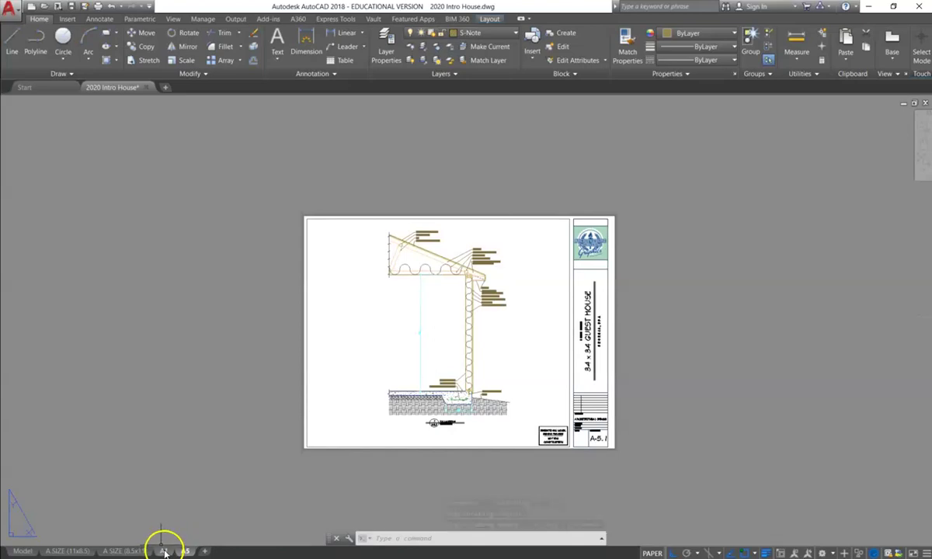
pyautogui.rightClick(164, 551)
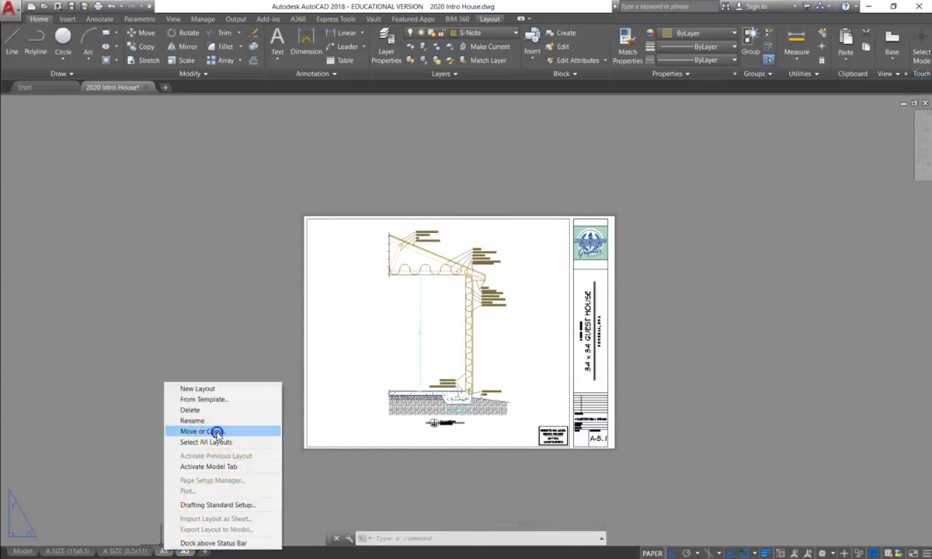
pyautogui.click(201, 431)
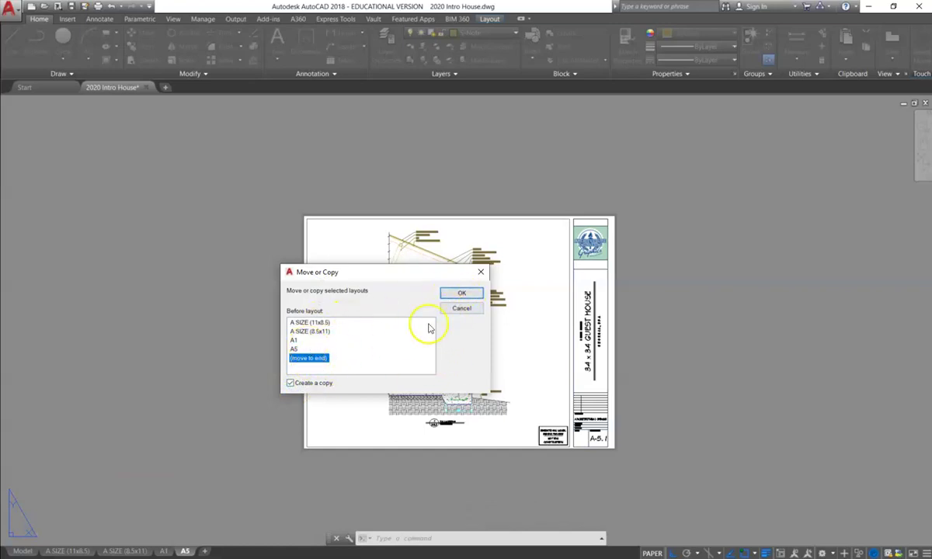
pyautogui.click(463, 309)
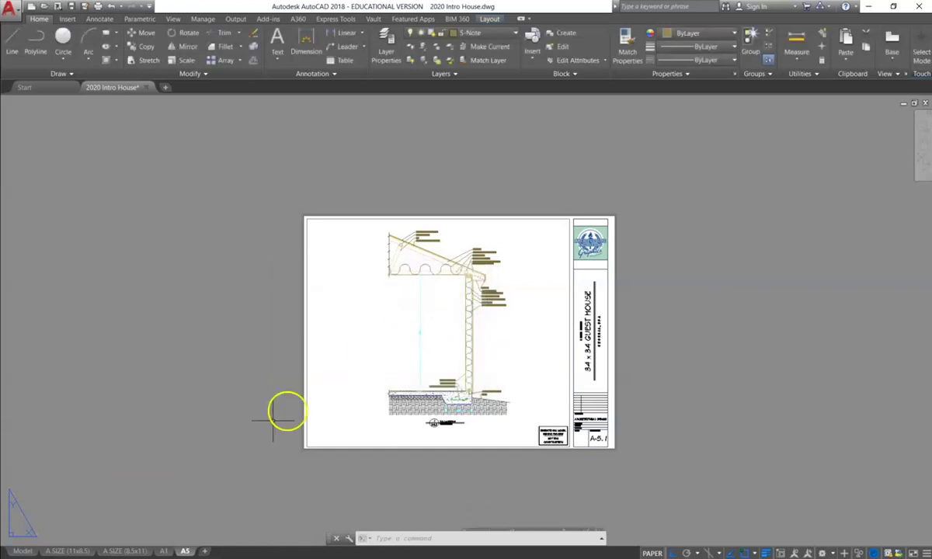
pyautogui.moveTo(184, 551)
pyautogui.rightClick(189, 552)
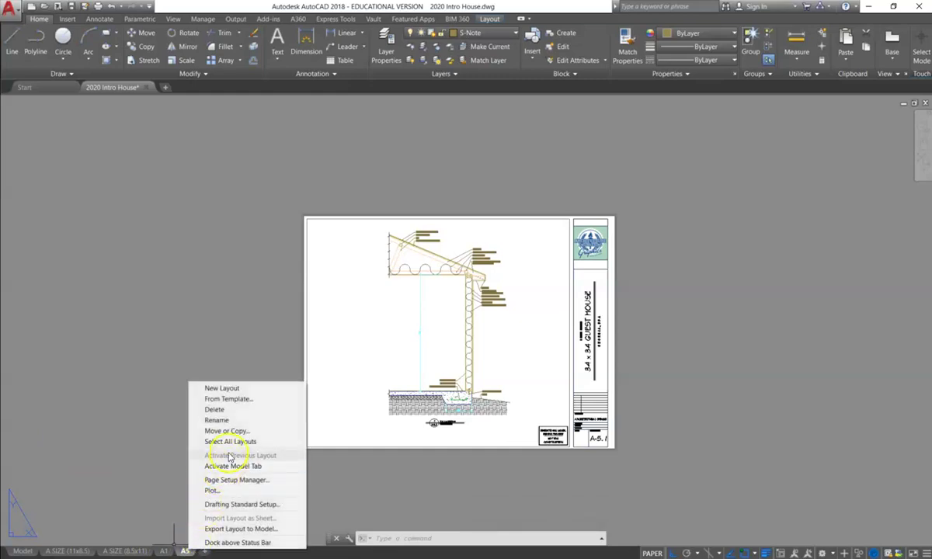
pyautogui.click(233, 422)
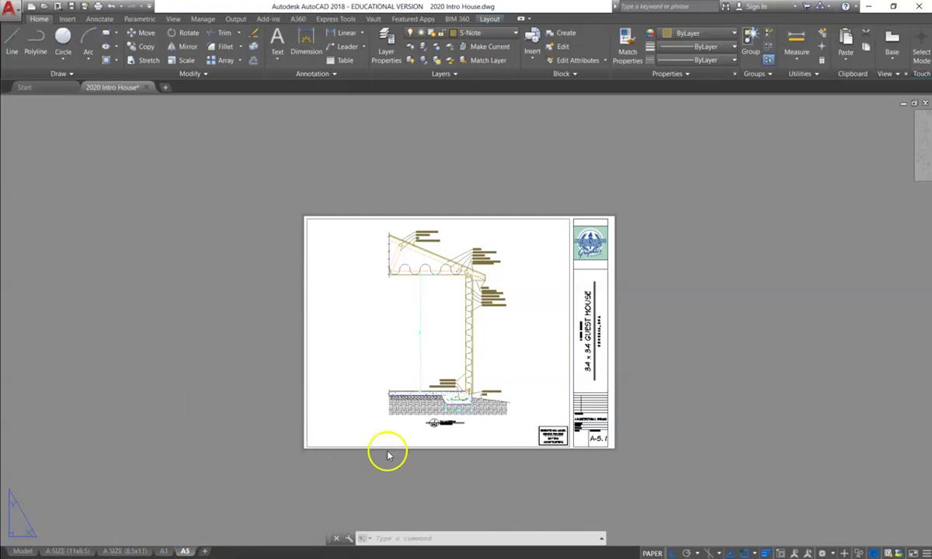
# Activate the wall section viewport on the A5 sheet, shift its view slightly down to center the section, and return to paper space
pyautogui.scroll(5, 591, 451)
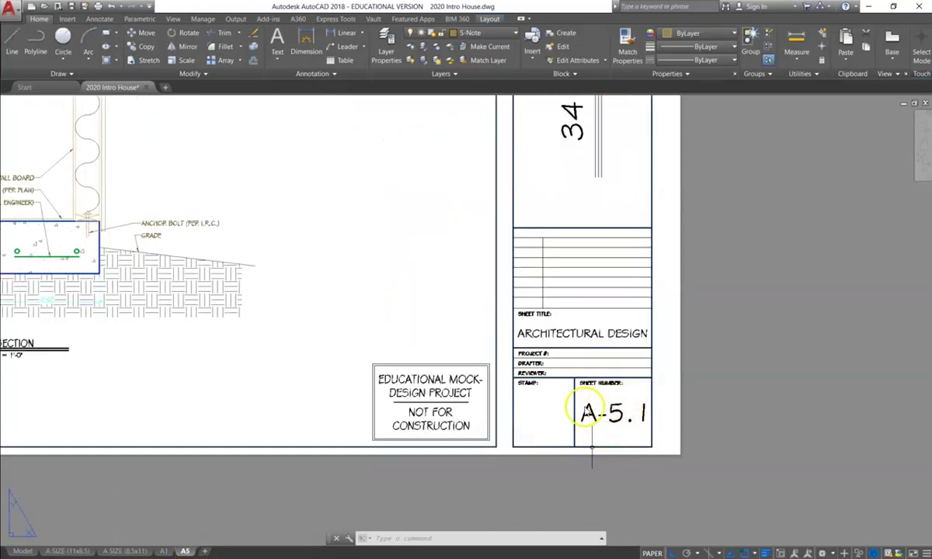
pyautogui.scroll(-5, 367, 443)
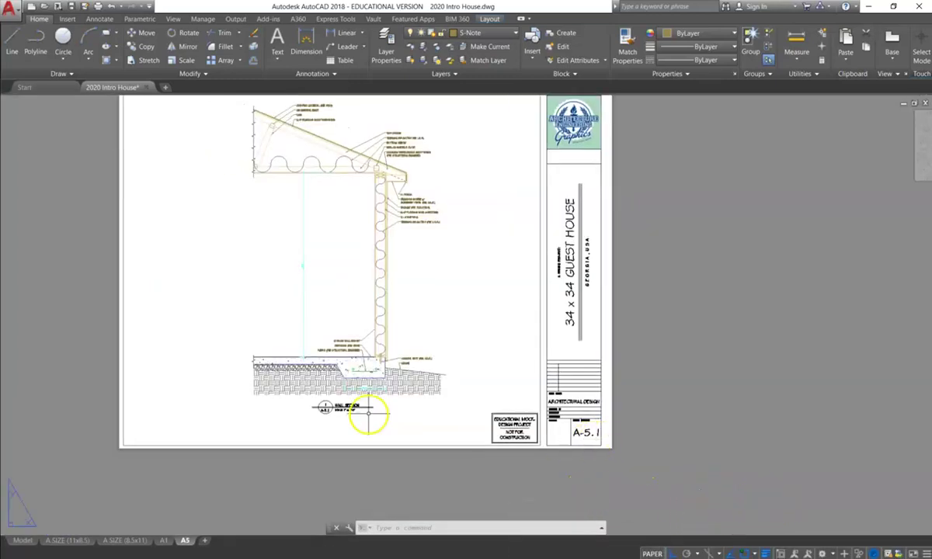
pyautogui.doubleClick(437, 320)
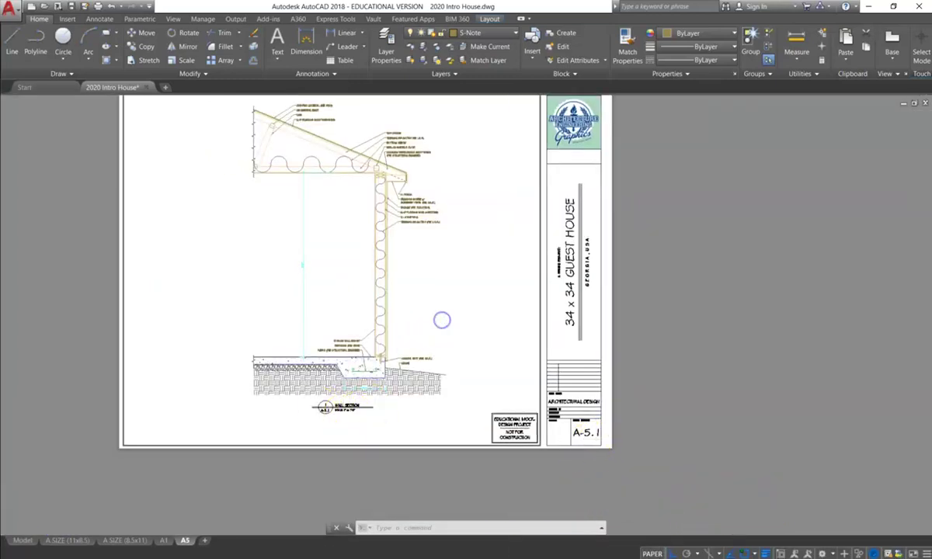
pyautogui.moveTo(431, 302); pyautogui.dragTo(430, 315, button='middle')
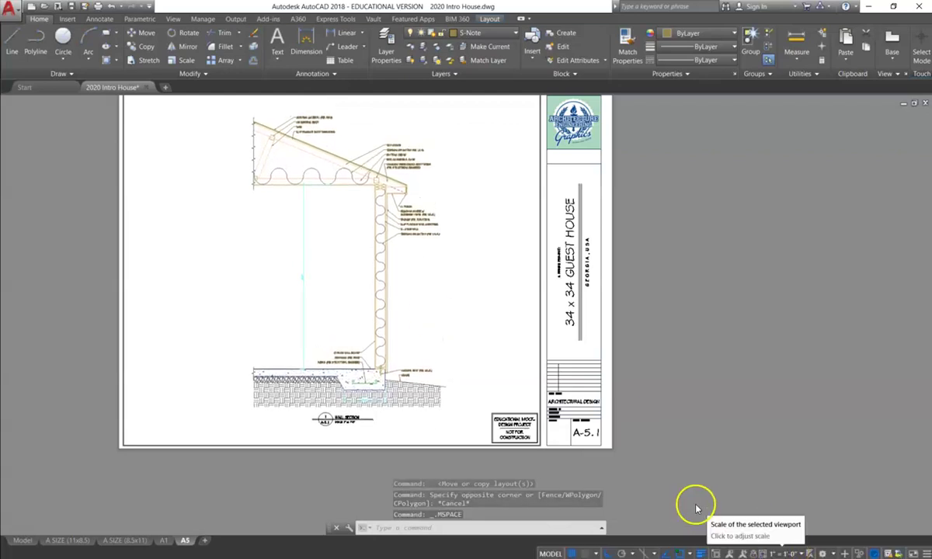
pyautogui.moveTo(470, 278); pyautogui.dragTo(472, 277, button='middle')
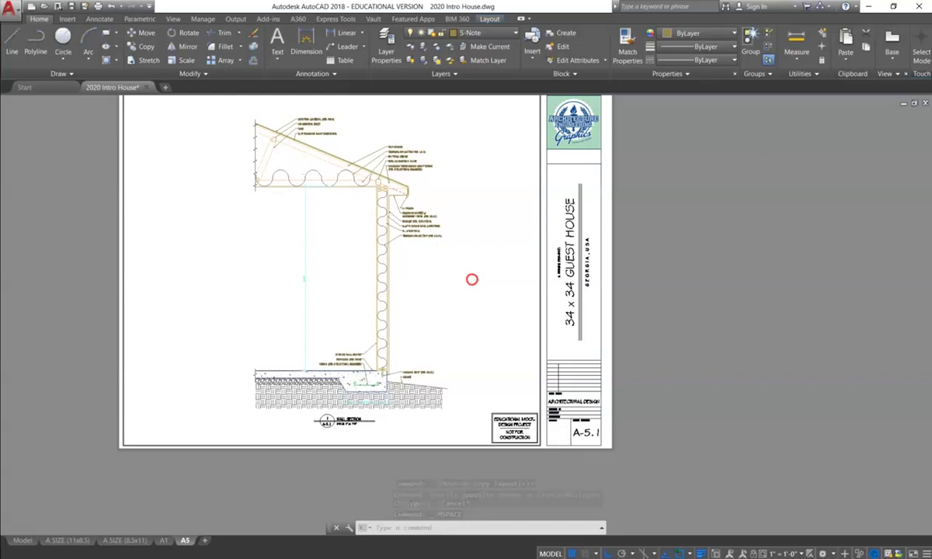
pyautogui.doubleClick(675, 308)
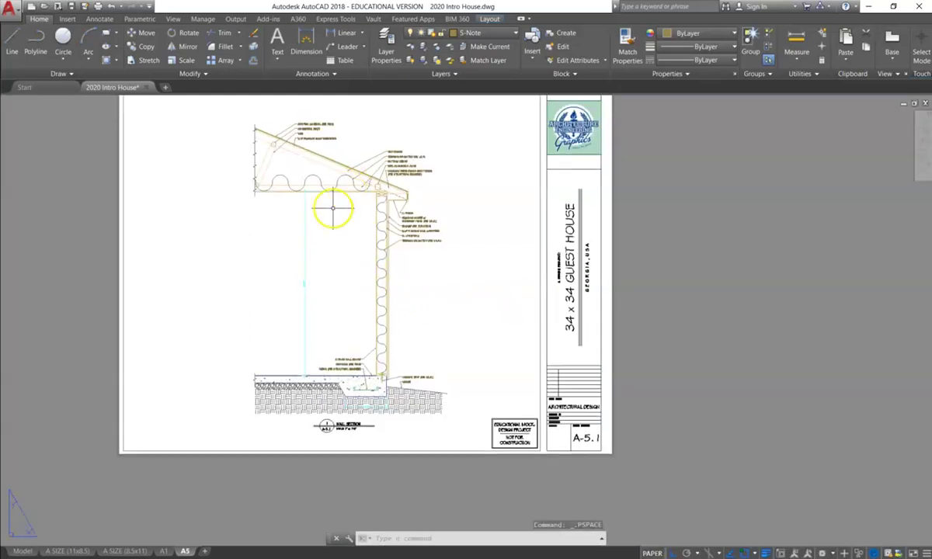
pyautogui.scroll(5, 407, 182)
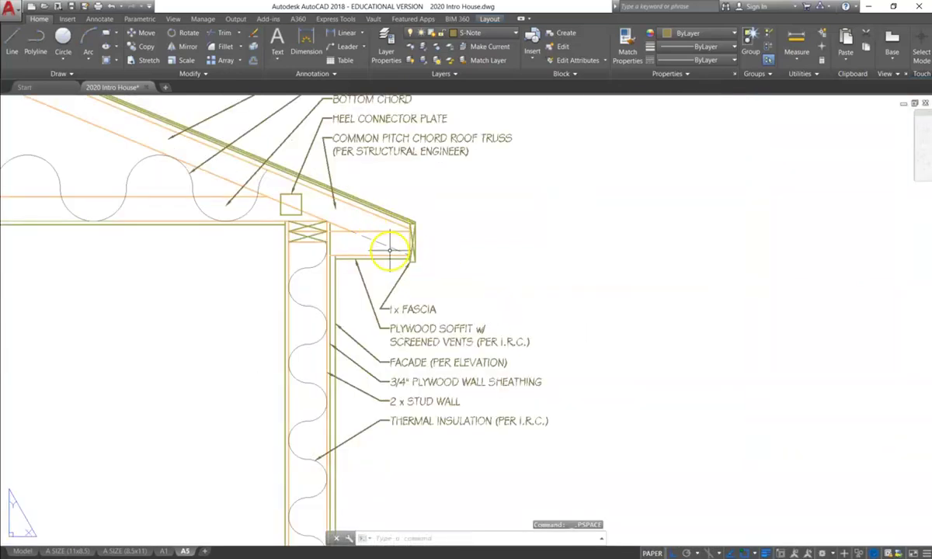
pyautogui.scroll(-5, 386, 250)
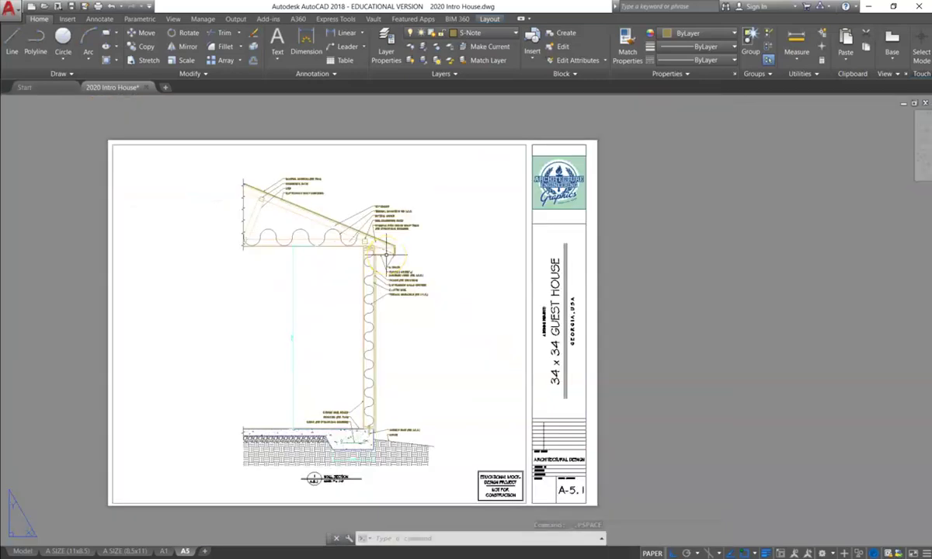
pyautogui.moveTo(482, 328); pyautogui.dragTo(551, 329, button='middle')
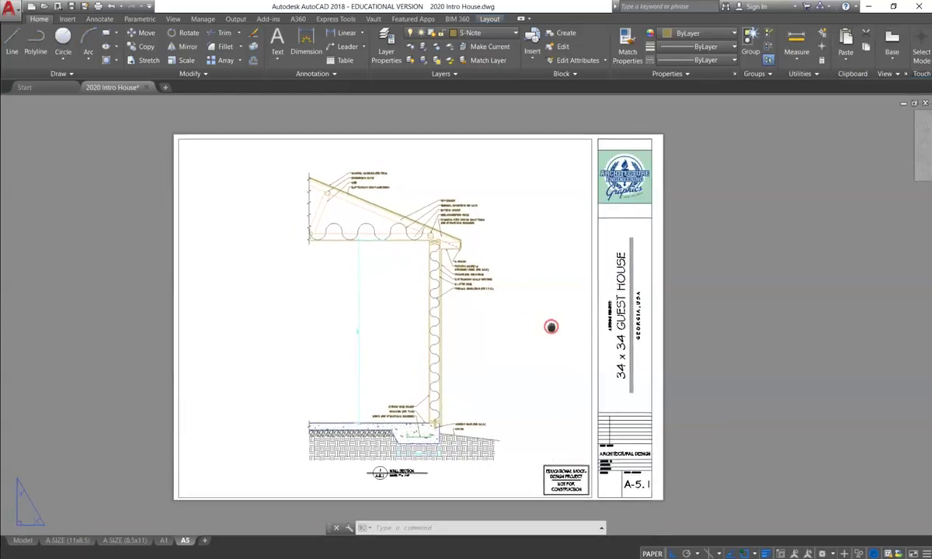